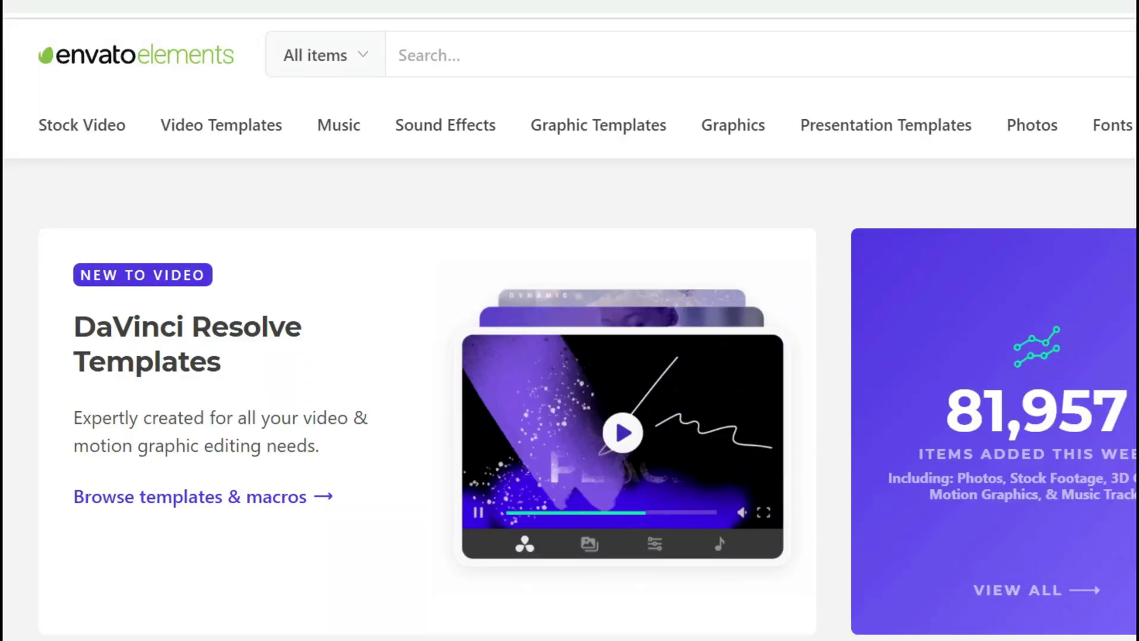
# Step: Search Envato Elements for "WATER POURING IN CUP" and look through the results in each category
pyautogui.write('WATER')
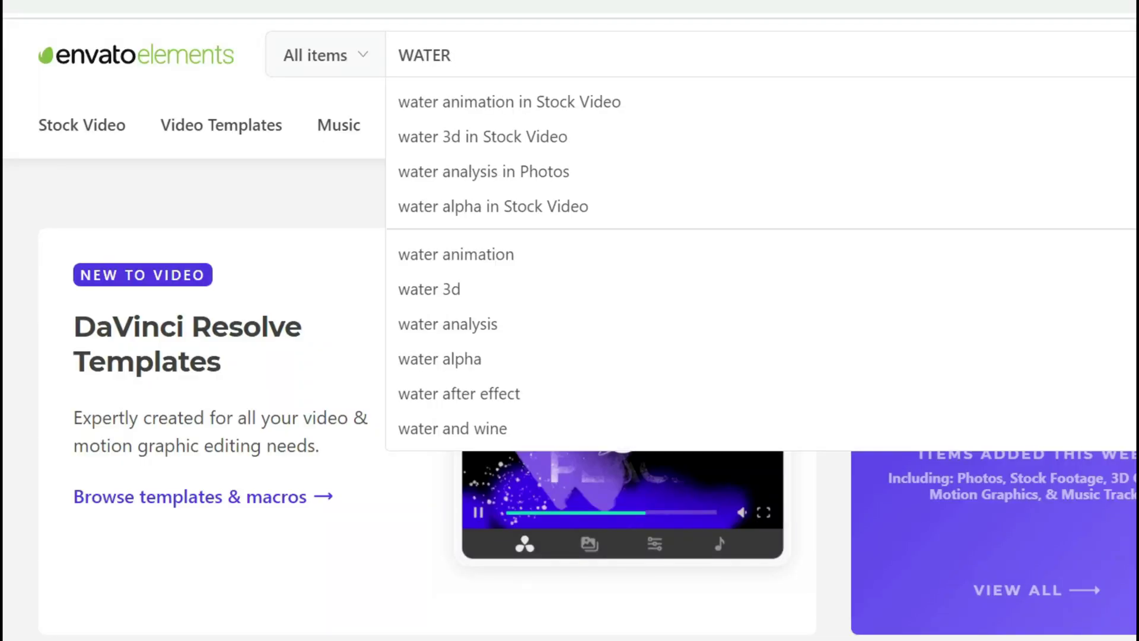
pyautogui.write(' POURING IN CUP')
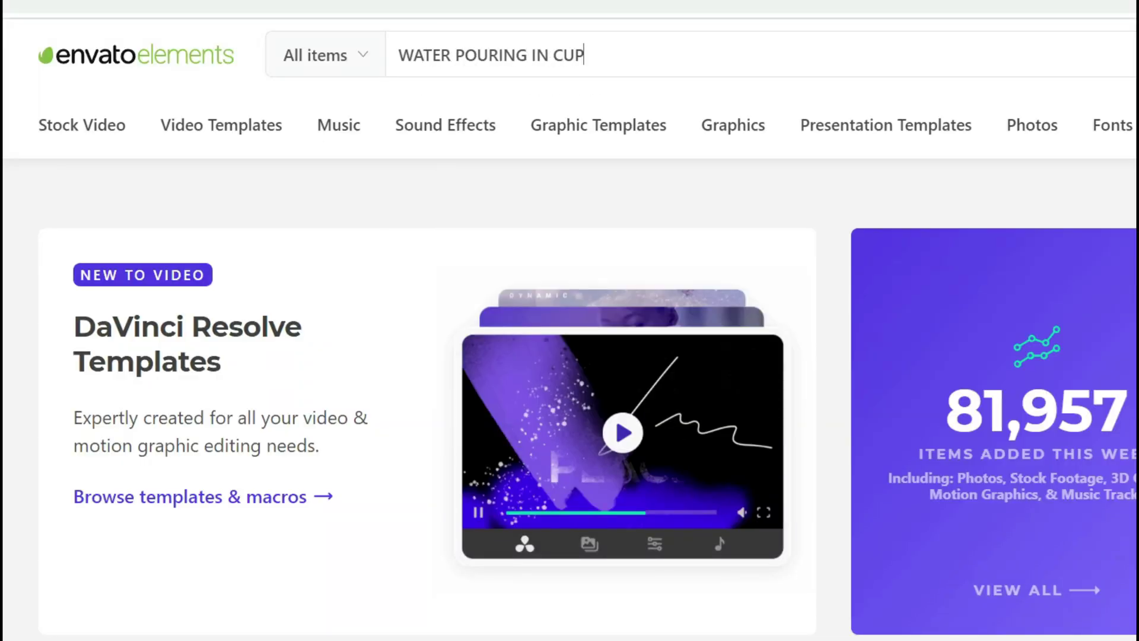
pyautogui.press('Return')
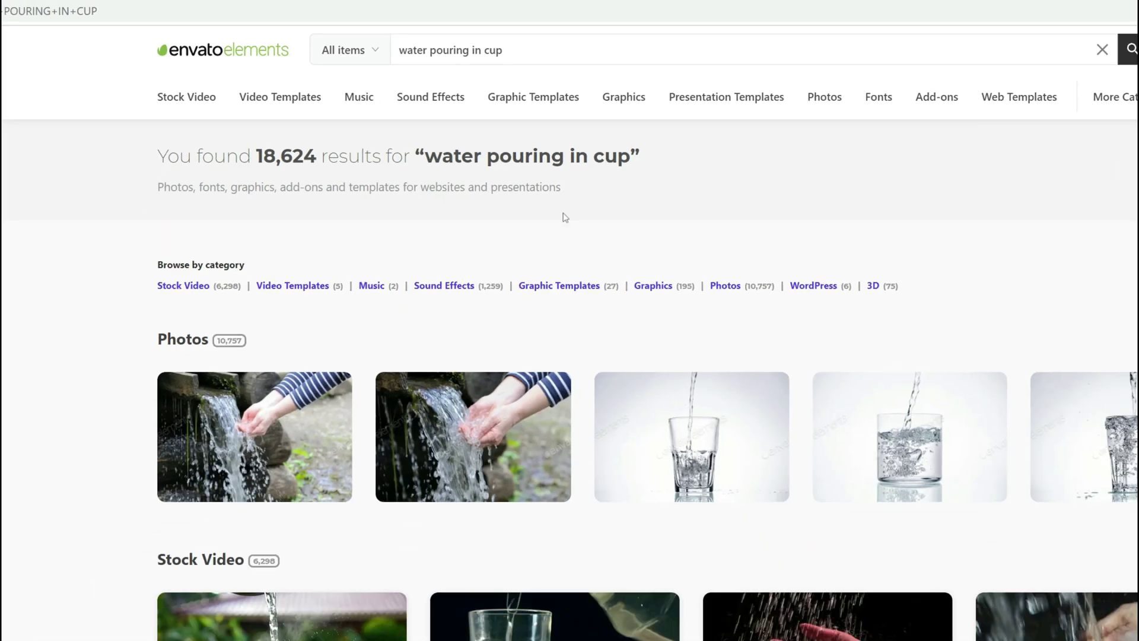
pyautogui.scroll(-1, 569, 356)
pyautogui.scroll(-5, 570, 356)
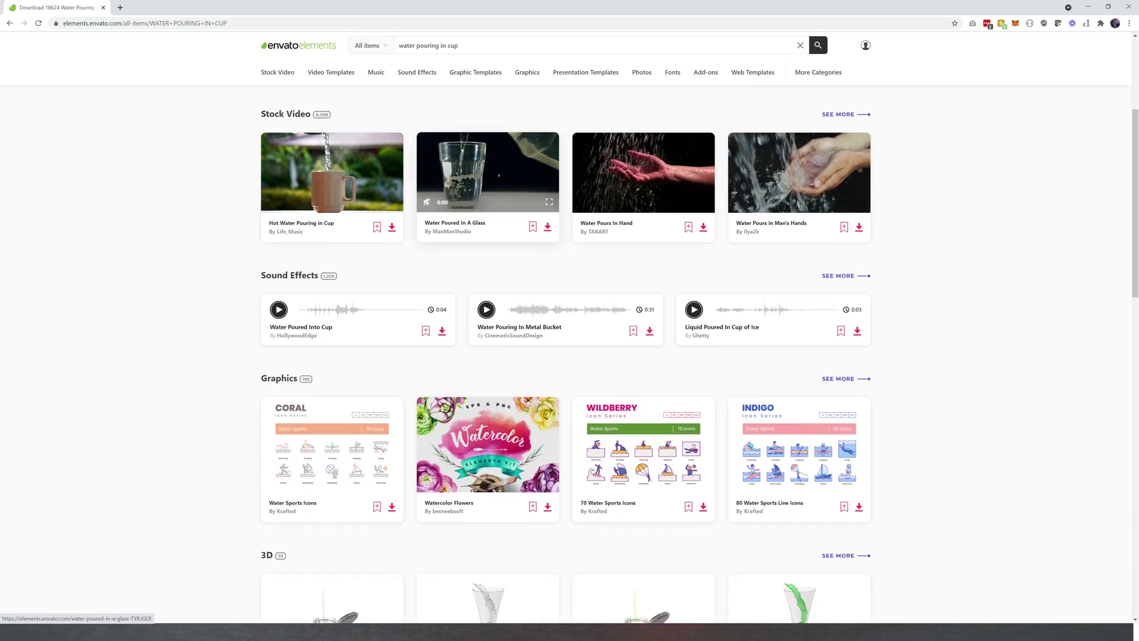
pyautogui.scroll(-3, 448, 152)
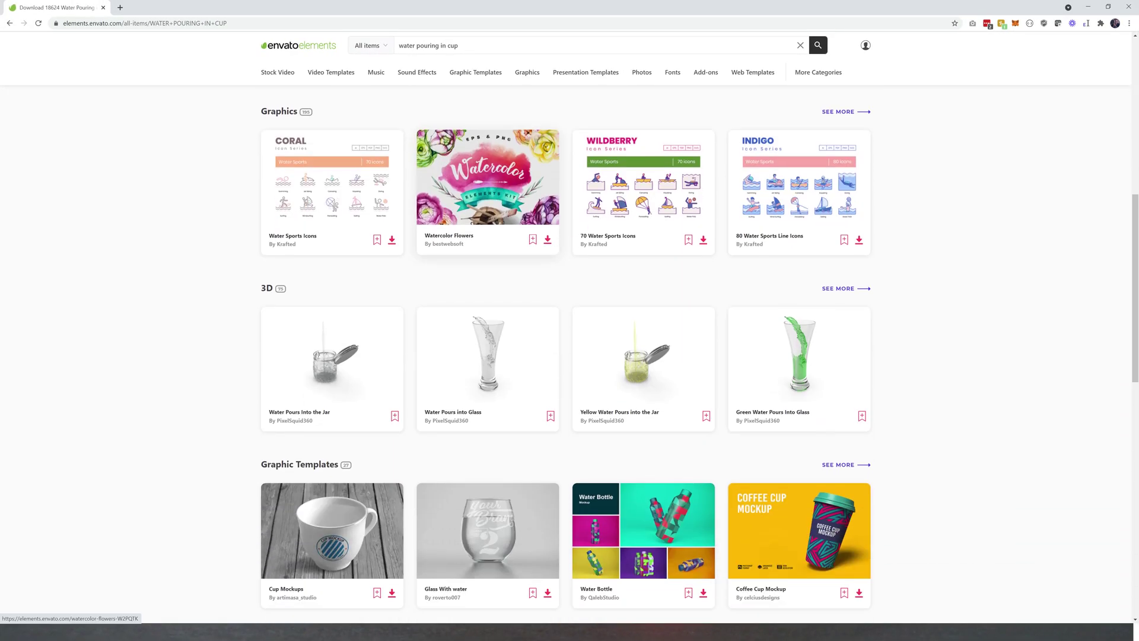
pyautogui.scroll(-4, 448, 152)
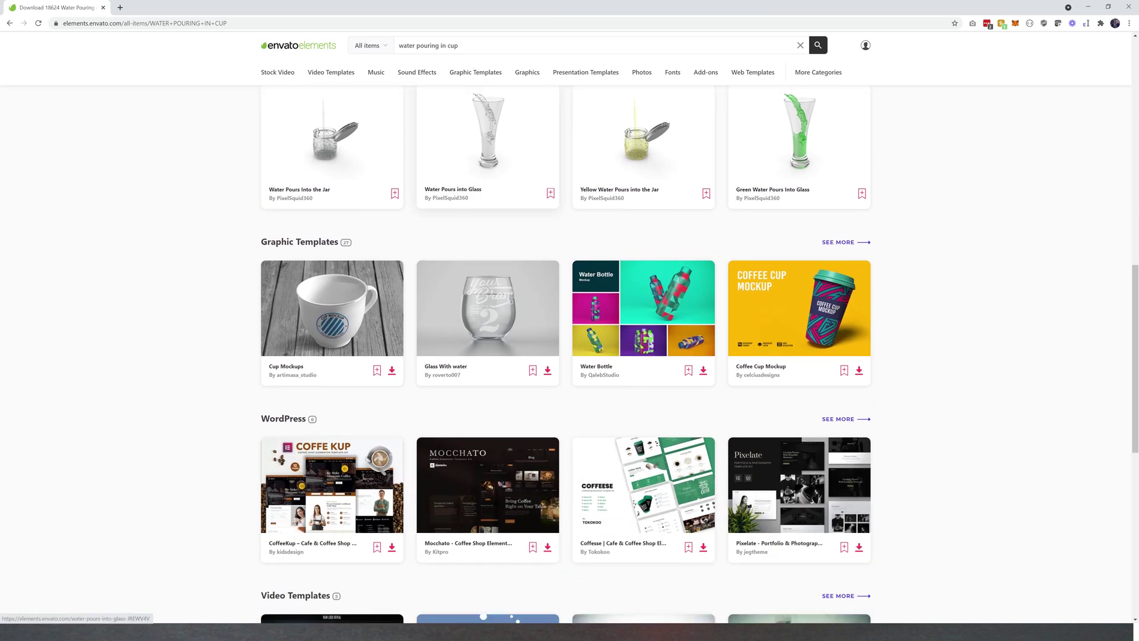
pyautogui.scroll(-4, 451, 109)
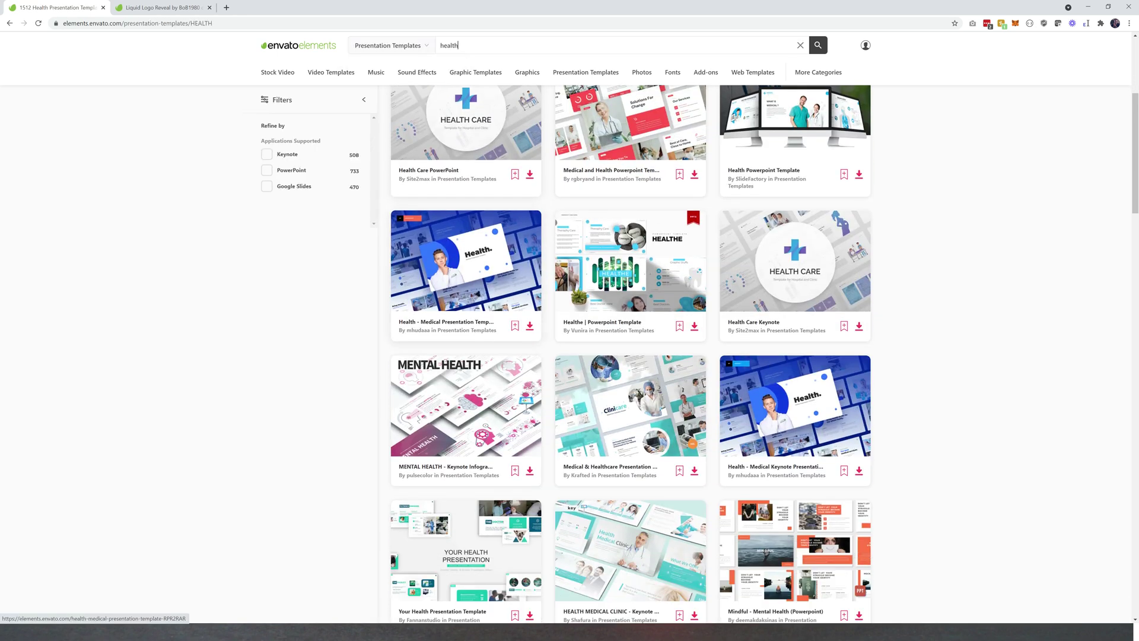
# Step: Browse the health presentation templates and examine the details of the HEALTH Powerpoint Template
pyautogui.scroll(-5, 593, 356)
pyautogui.scroll(-5, 515, 233)
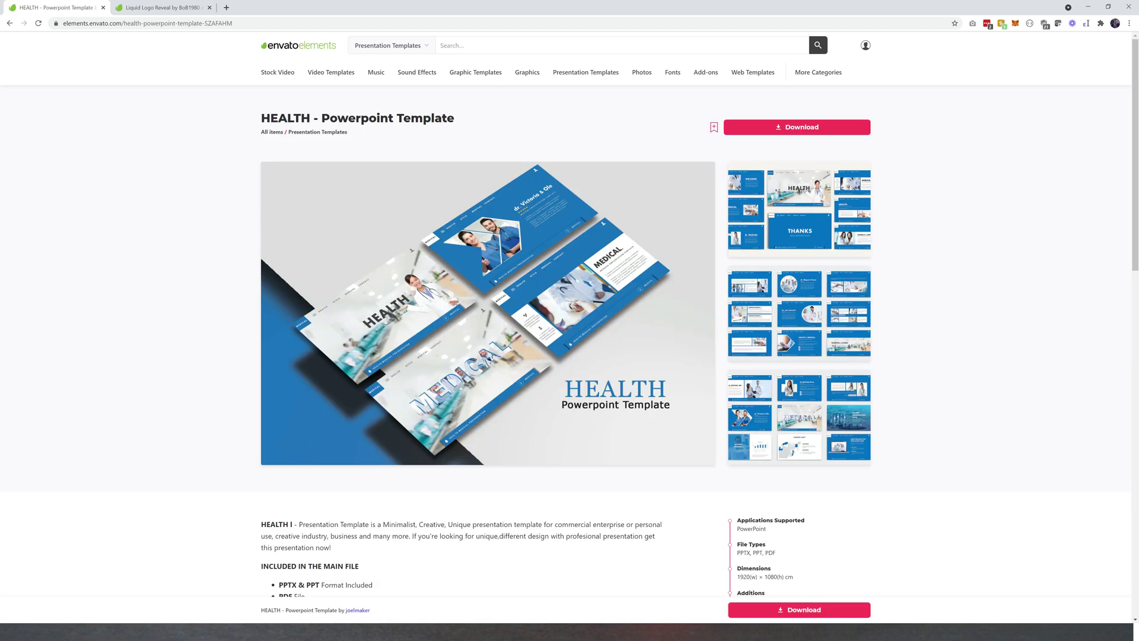
pyautogui.scroll(-2, 569, 321)
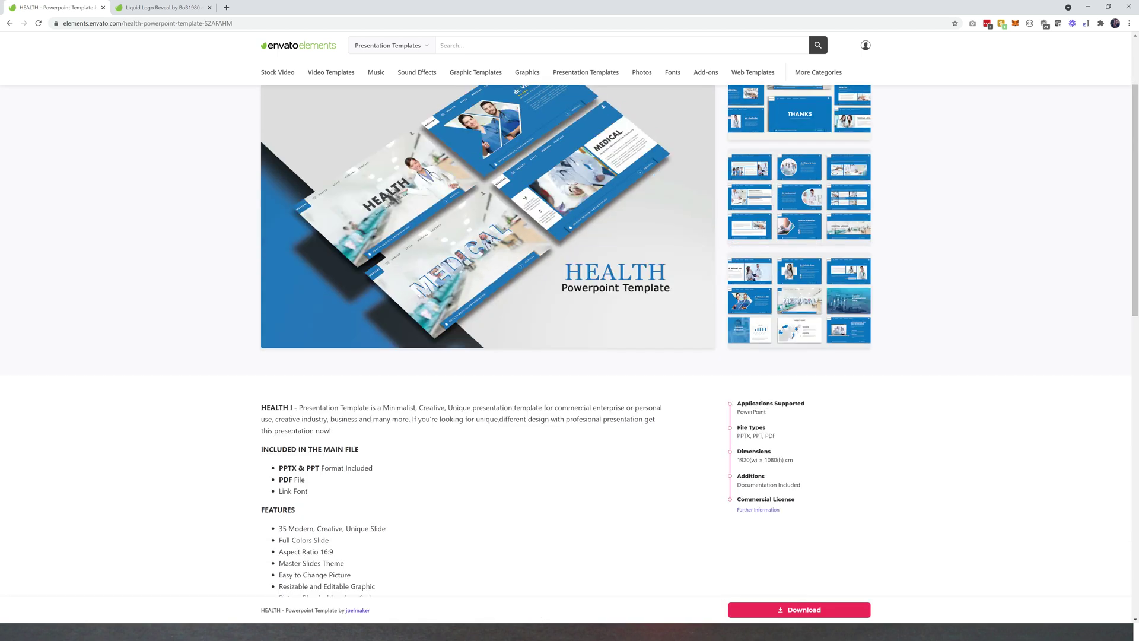
pyautogui.scroll(-3, 570, 321)
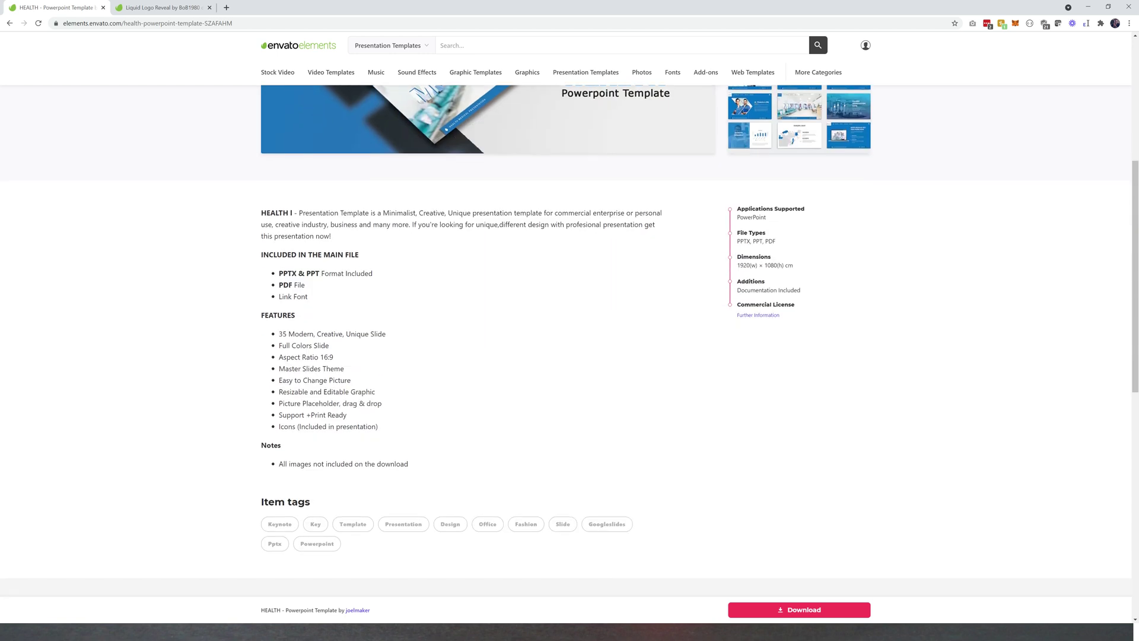
pyautogui.scroll(4, 569, 320)
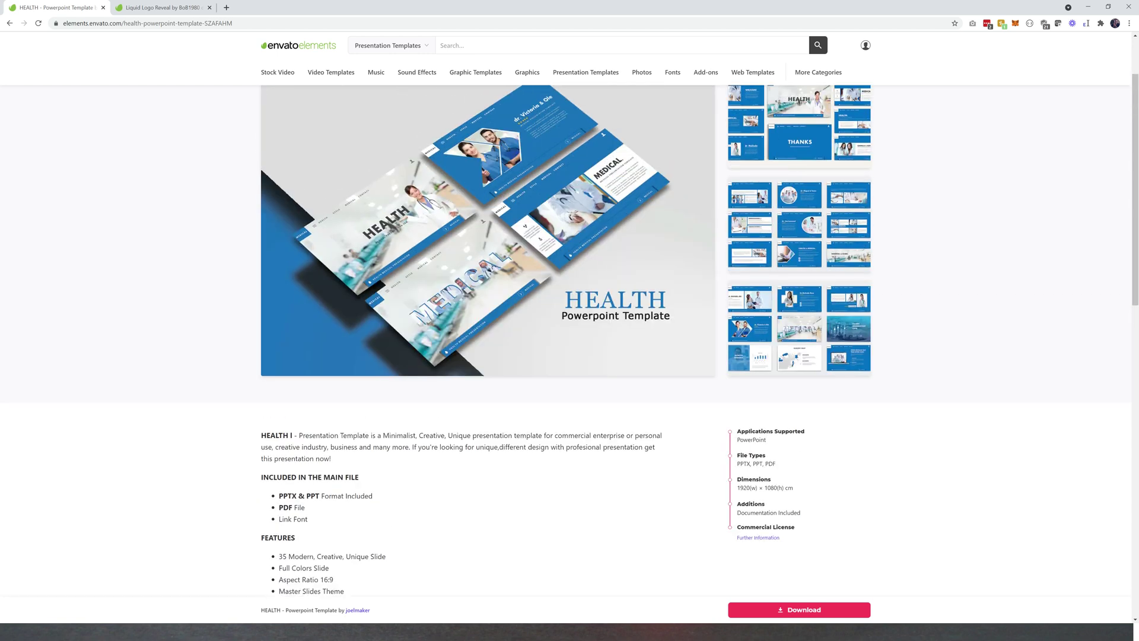
pyautogui.scroll(2, 569, 320)
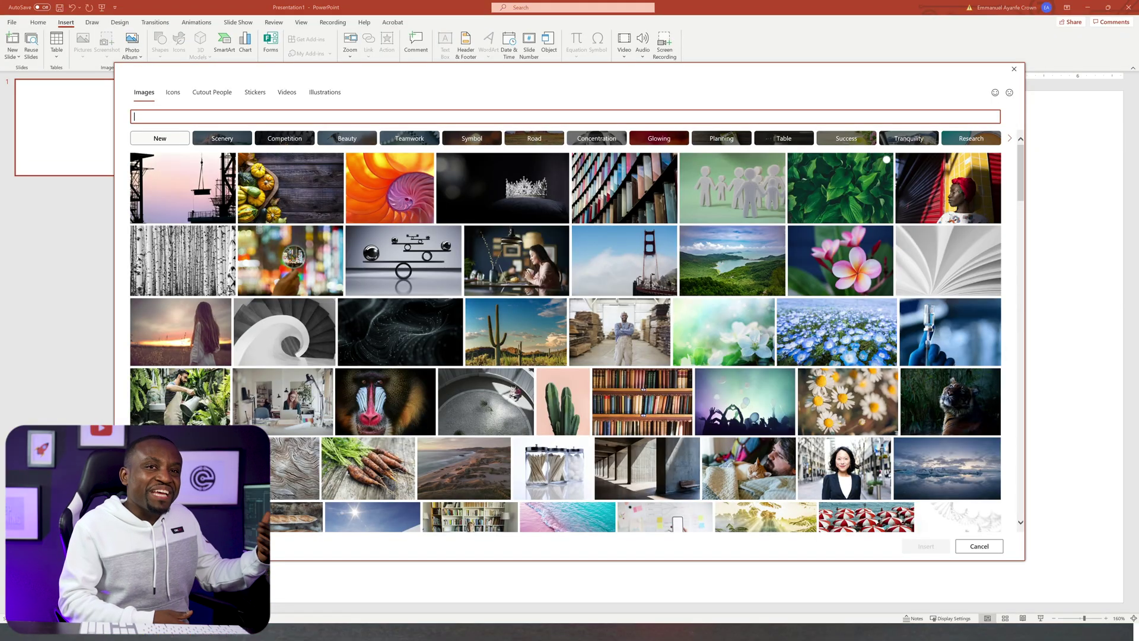
# Step: In PowerPoint, close the stock image library and browse the stock videos instead
pyautogui.click(1014, 69)
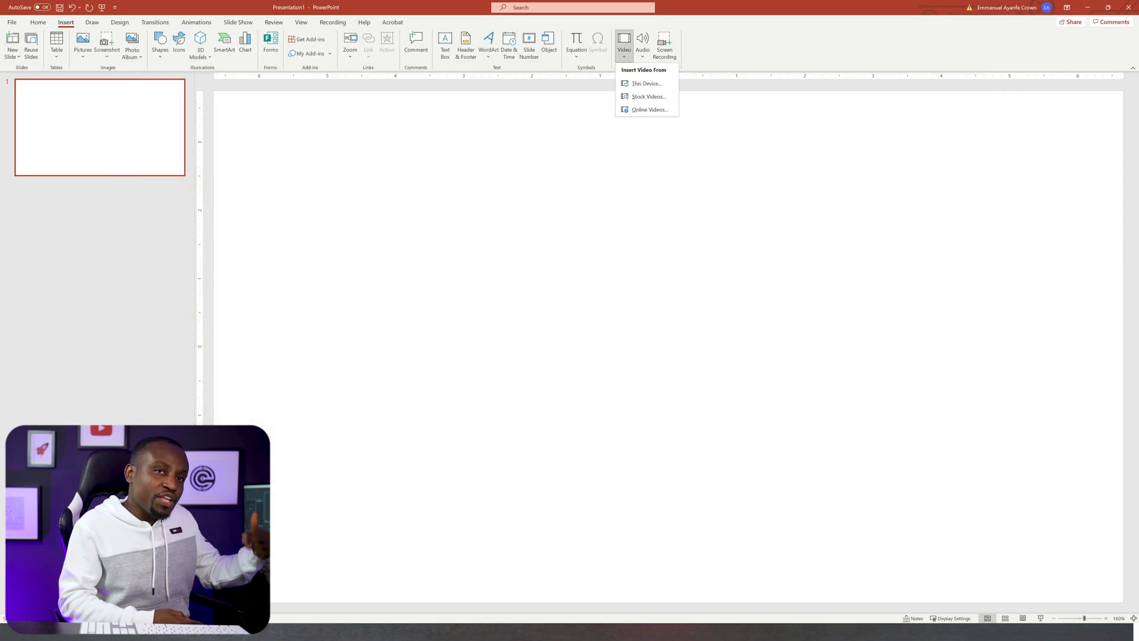
pyautogui.click(648, 96)
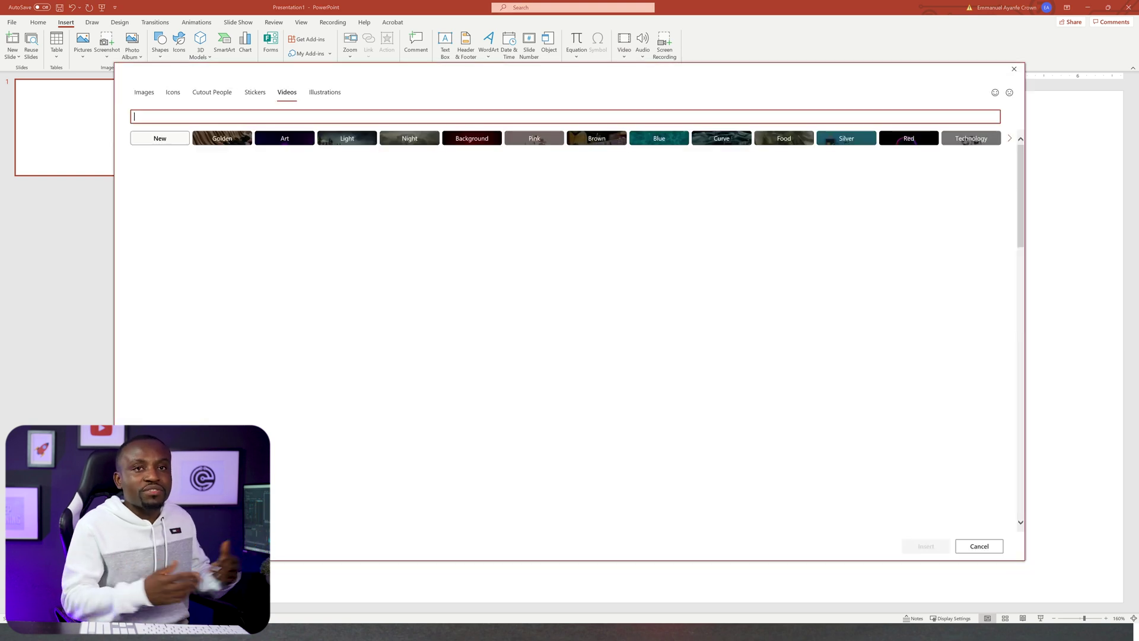
pyautogui.scroll(-5, 566, 342)
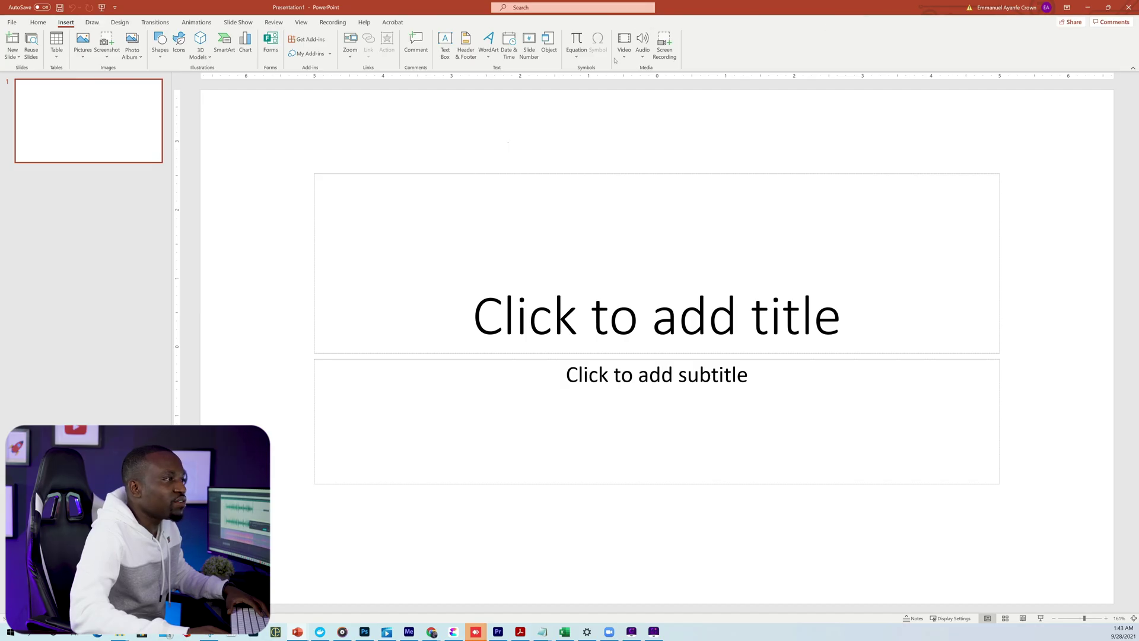
# Step: Insert the "water pouring 15sec" video from this device onto the slide
pyautogui.click(624, 46)
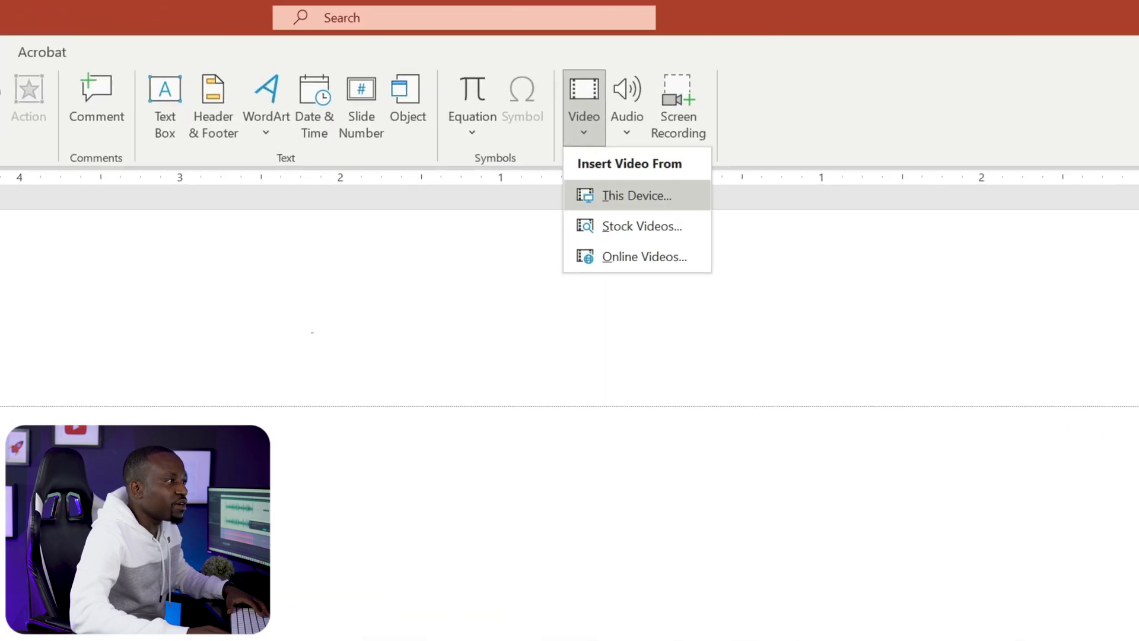
pyautogui.click(637, 195)
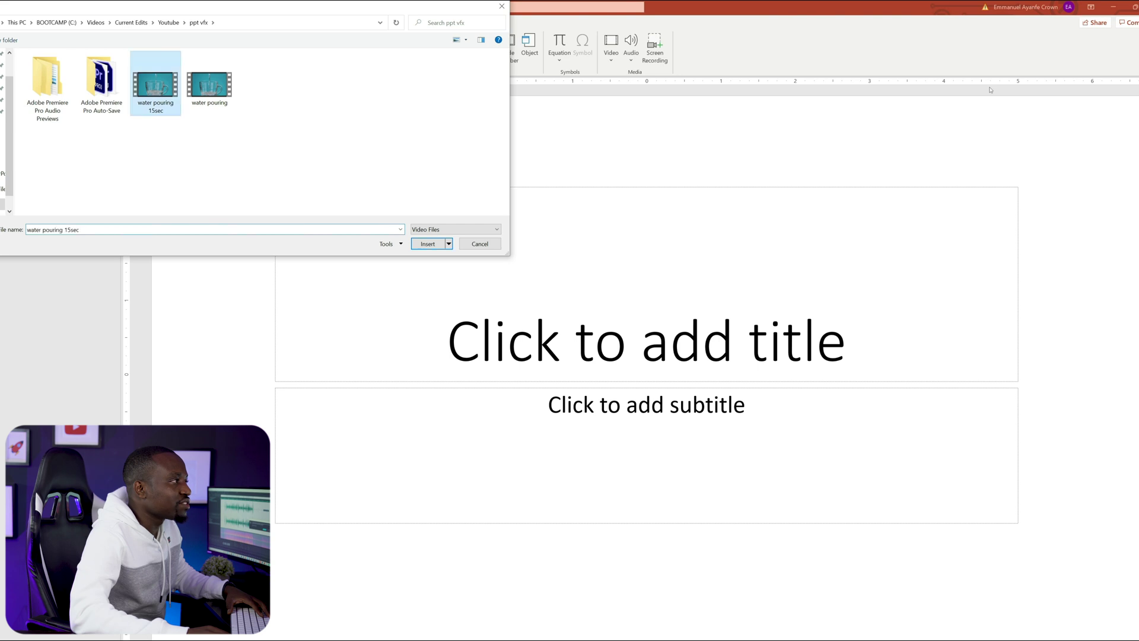
pyautogui.doubleClick(156, 85)
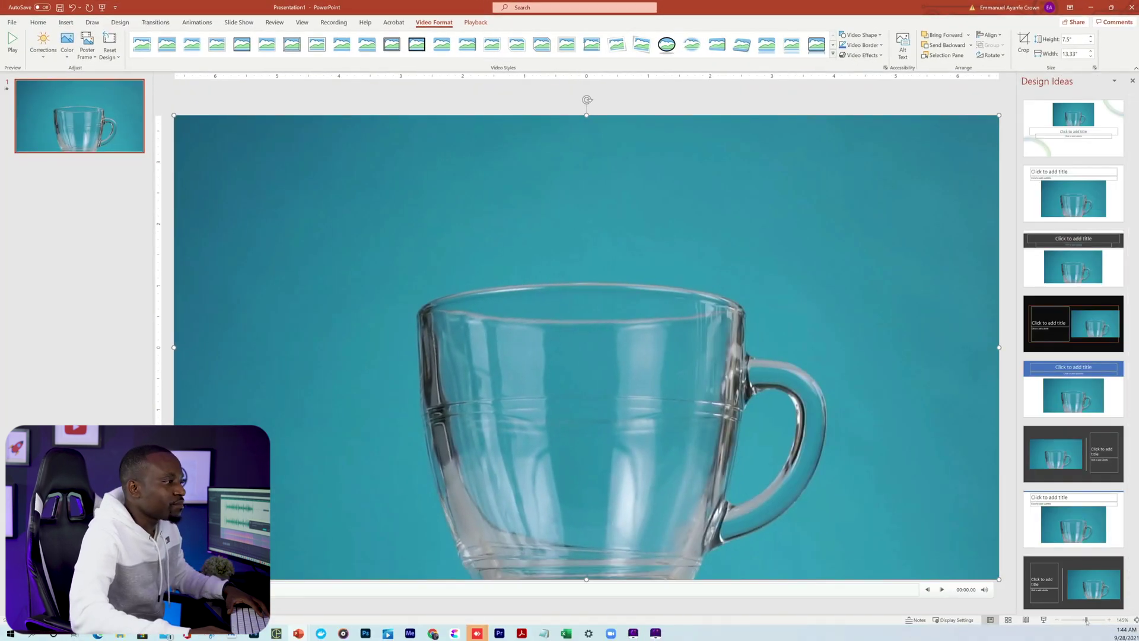
pyautogui.moveTo(1087, 620); pyautogui.dragTo(1081, 620)
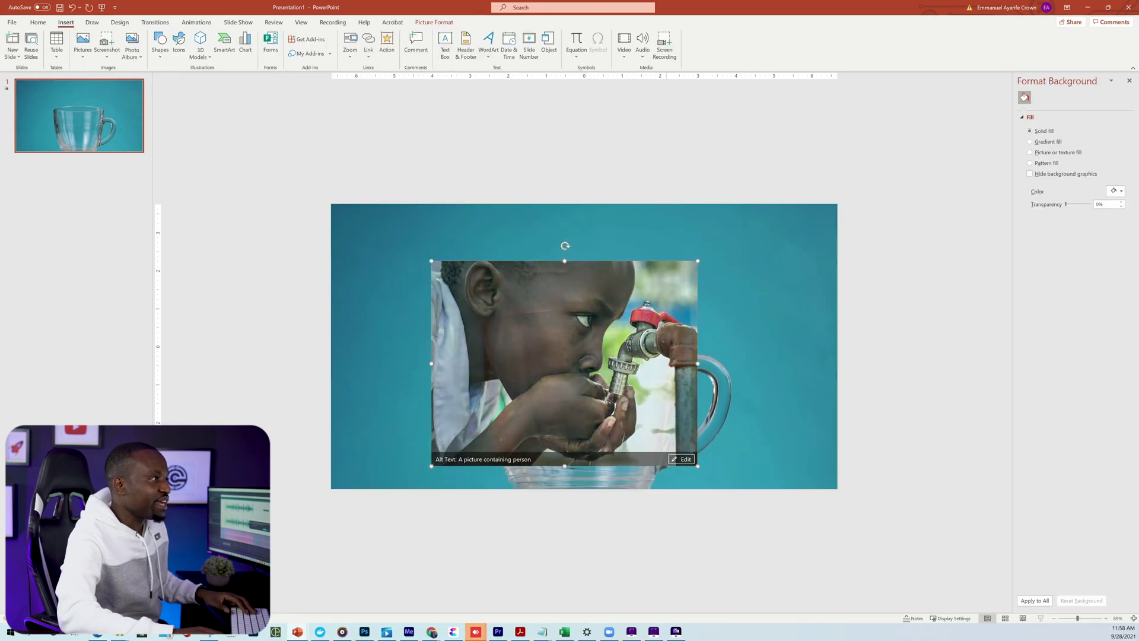
# Step: Paste the photo of the child drinking from a tap over the cup and apply the soft-edged oval picture style
pyautogui.hotkey('ctrl', 'v')
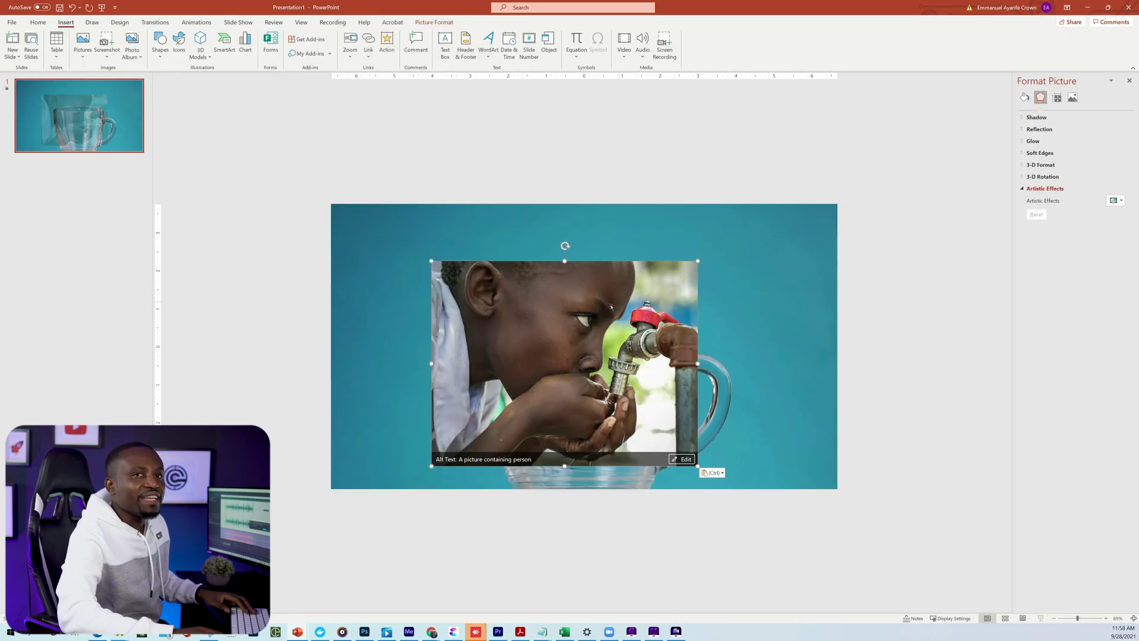
pyautogui.moveTo(608, 304); pyautogui.dragTo(610, 293)
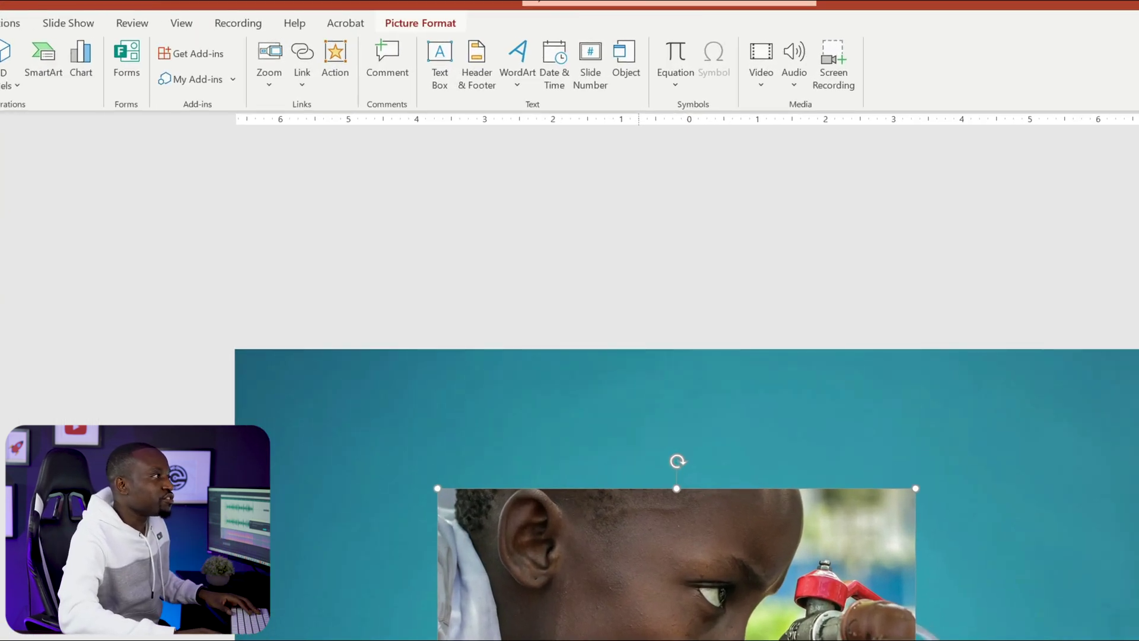
pyautogui.click(420, 24)
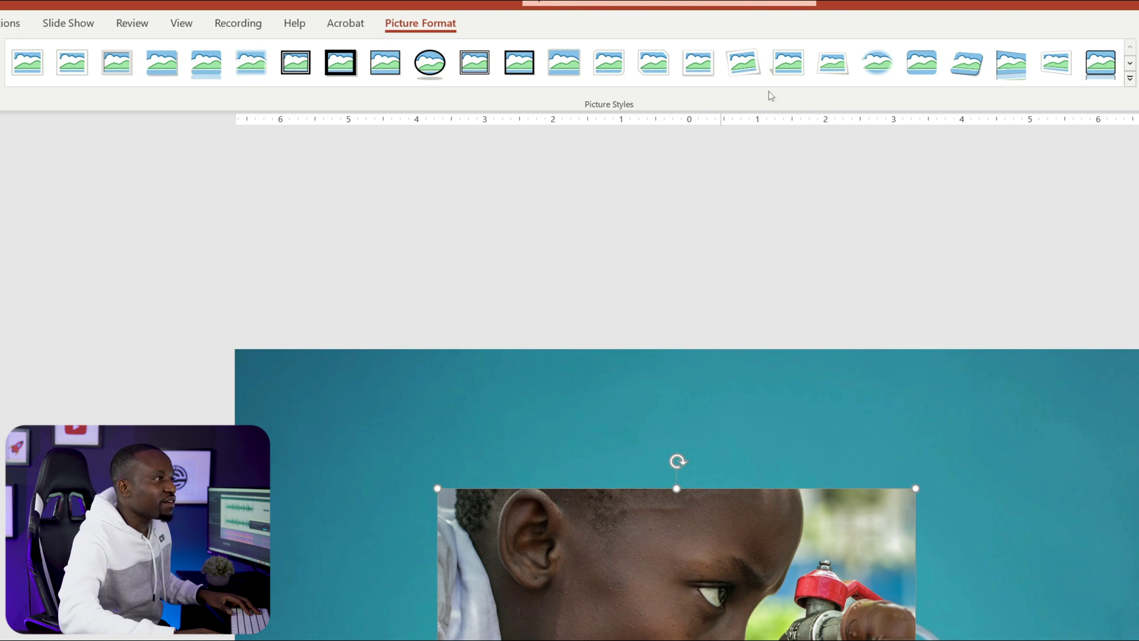
pyautogui.click(878, 63)
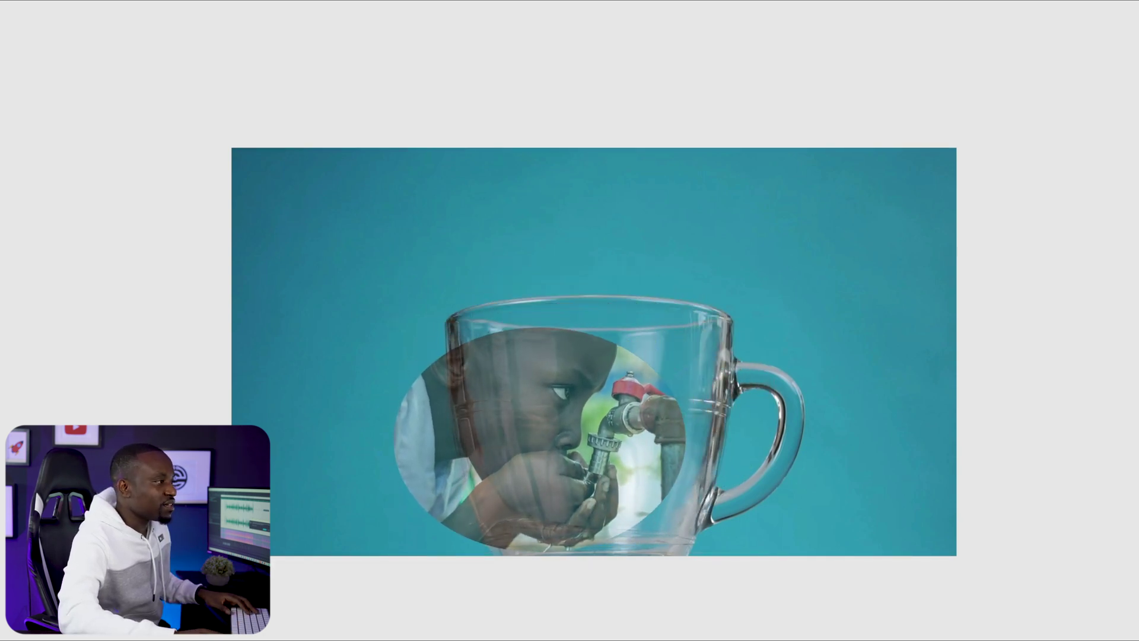
# Step: Fit the oval picture inside the cup and set its soft edges size to 50 pt
pyautogui.moveTo(685, 327); pyautogui.dragTo(677, 334)
pyautogui.moveTo(537, 441); pyautogui.dragTo(595, 439)
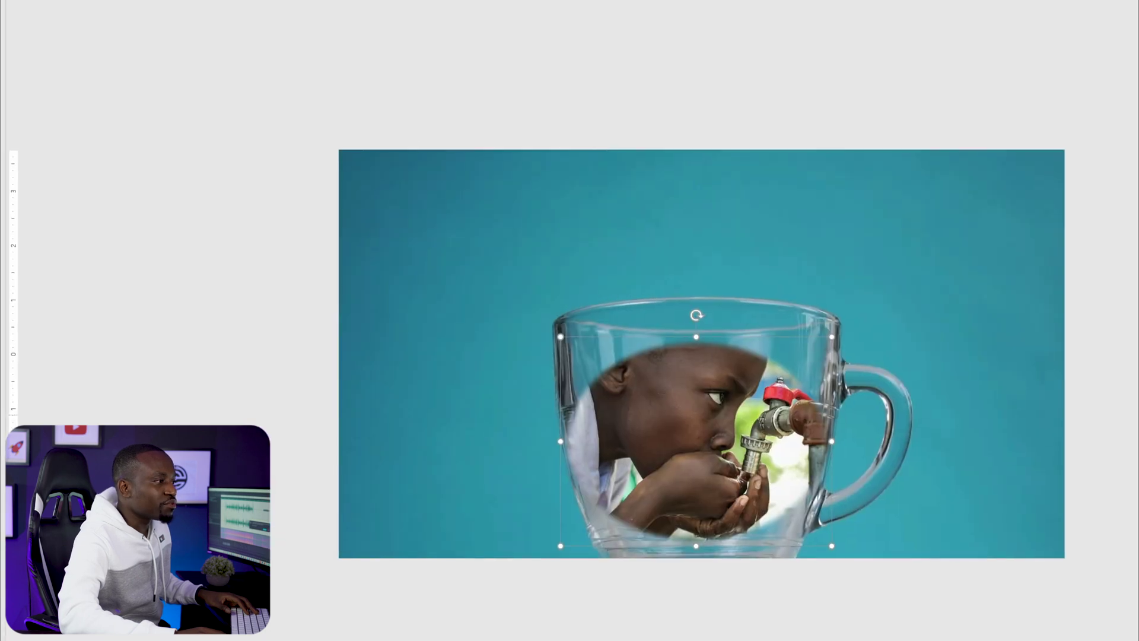
pyautogui.rightClick(617, 414)
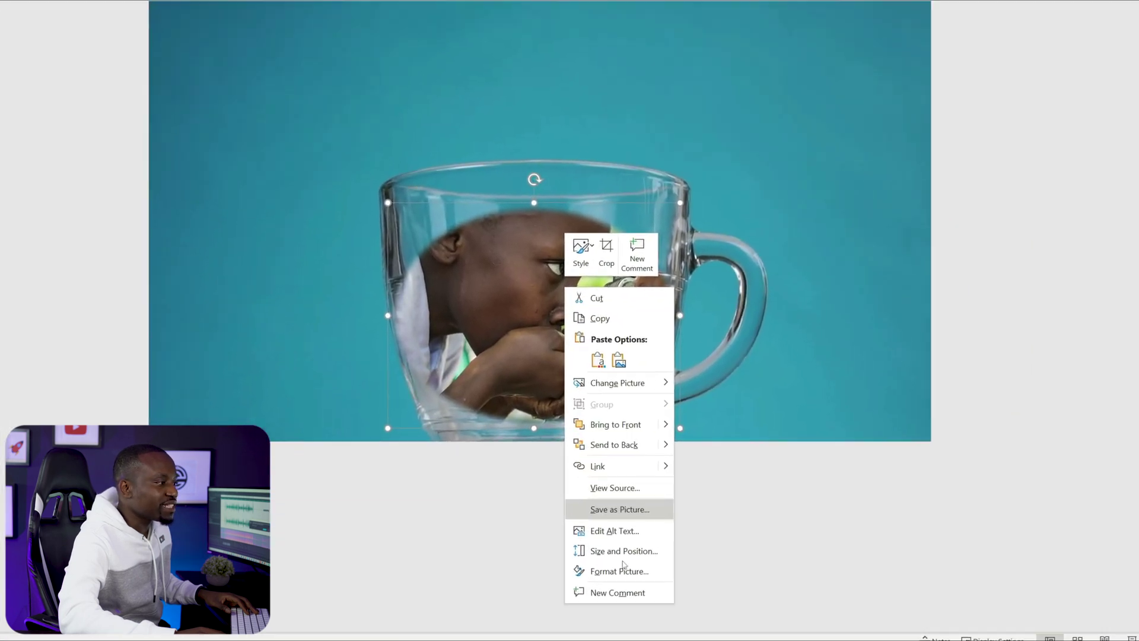
pyautogui.click(628, 577)
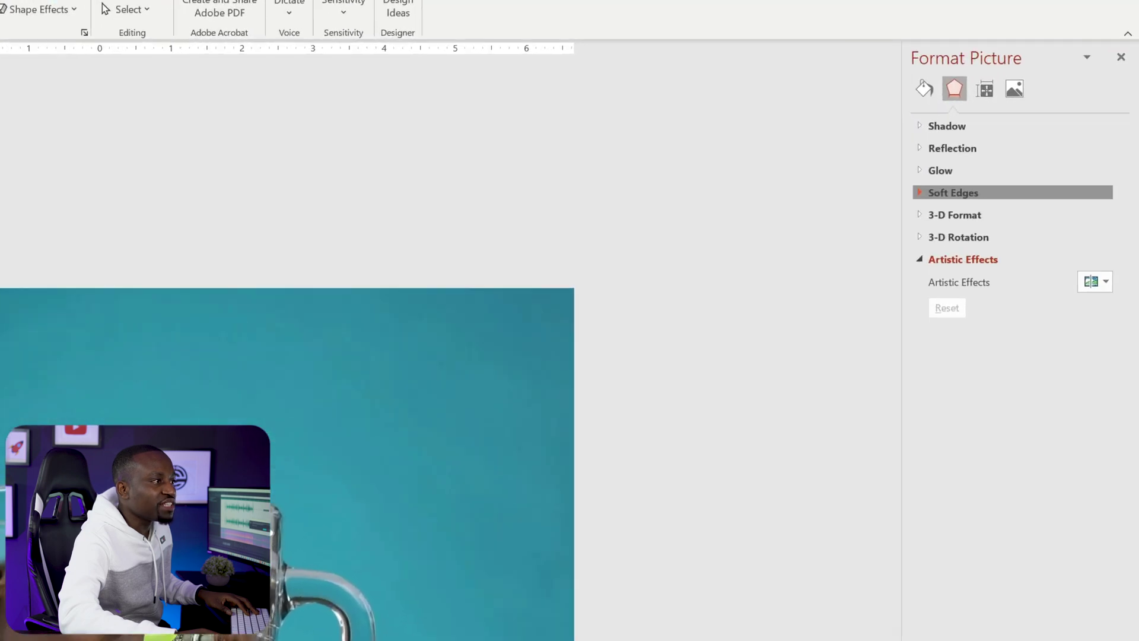
pyautogui.click(1040, 153)
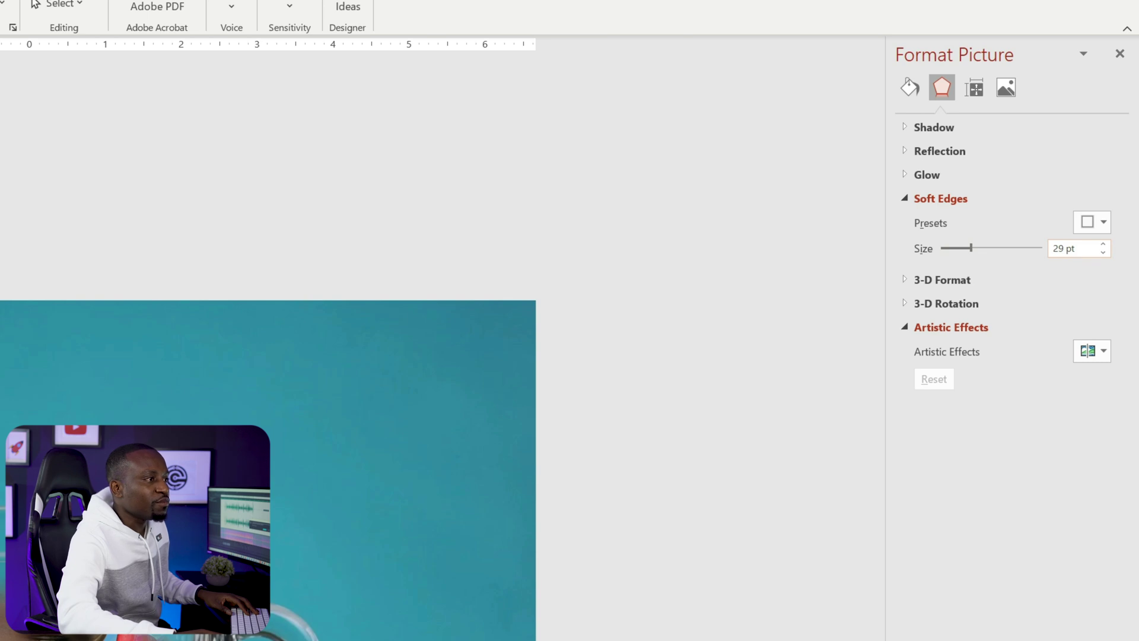
pyautogui.write('50')
pyautogui.press('Return')
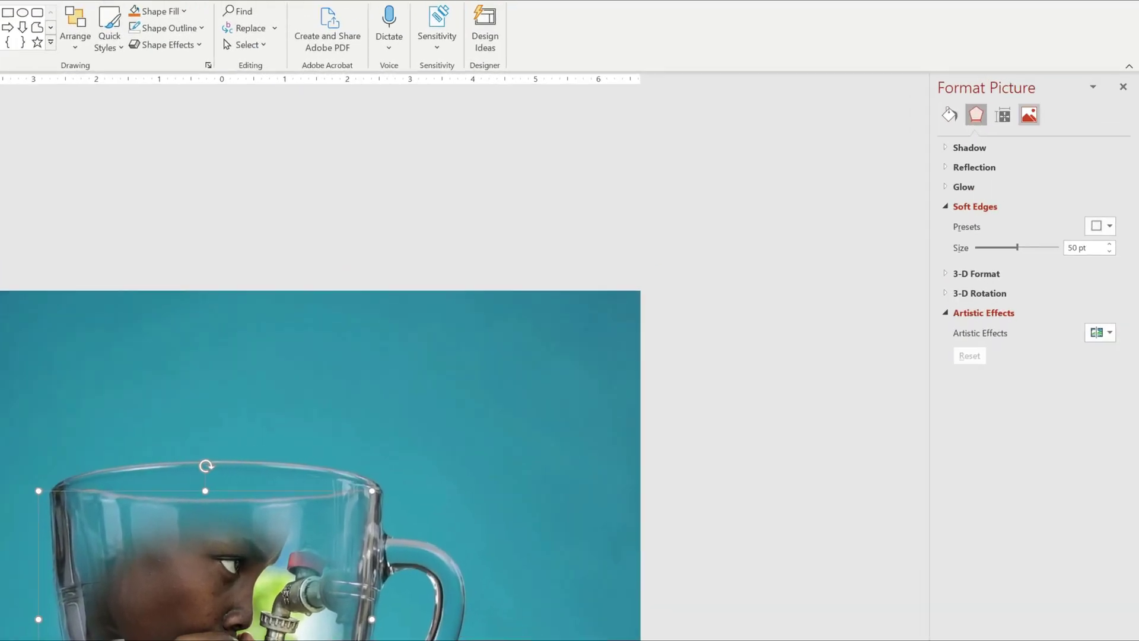
pyautogui.click(1066, 59)
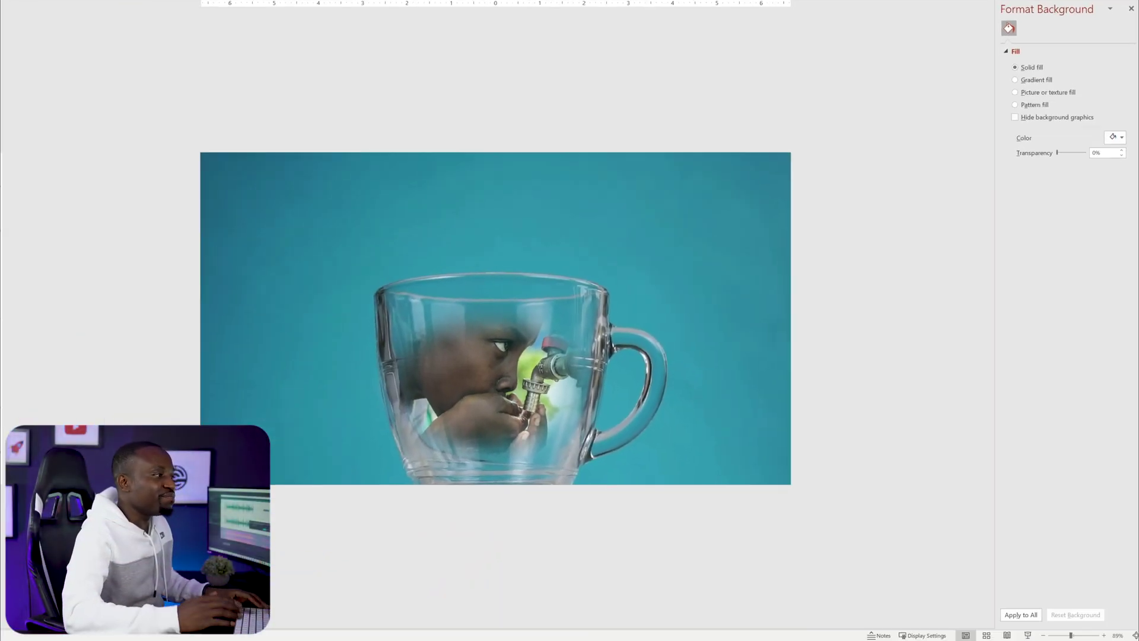
# Step: Apply the Wipe entrance animation to the picture in the cup and preview the slide's animations
pyautogui.click(485, 359)
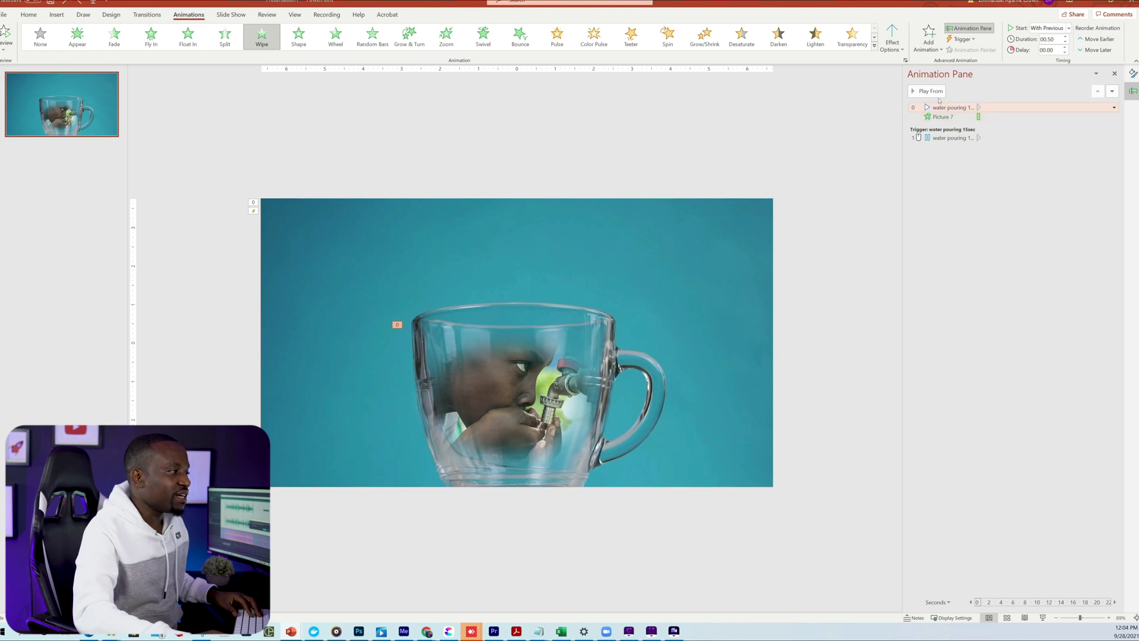
pyautogui.click(934, 92)
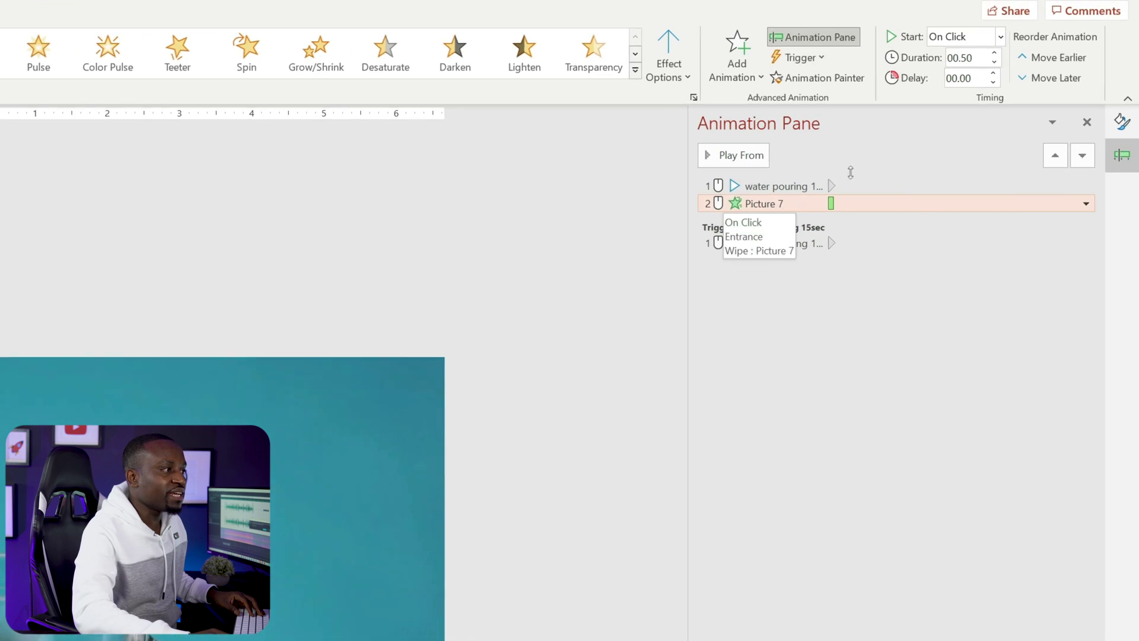
# Step: Set the water pouring video's play animation to start With Previous
pyautogui.click(881, 189)
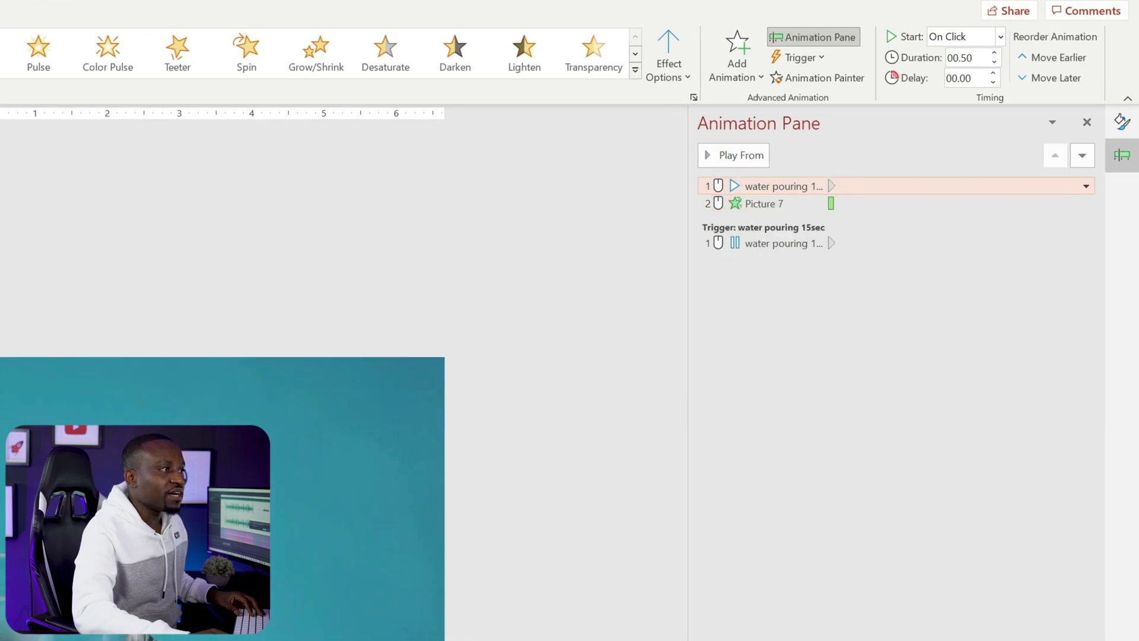
pyautogui.click(1000, 36)
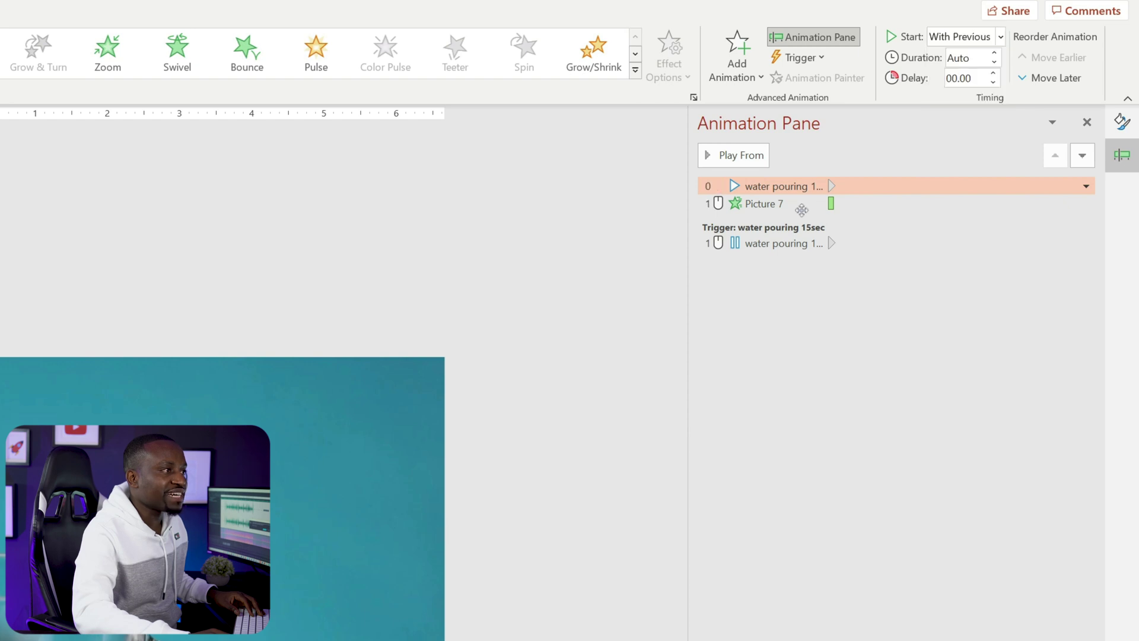
# Step: Set the picture's Wipe animation to start With Previous with a duration of 15 seconds, and preview it
pyautogui.click(994, 204)
pyautogui.click(1000, 36)
pyautogui.click(967, 80)
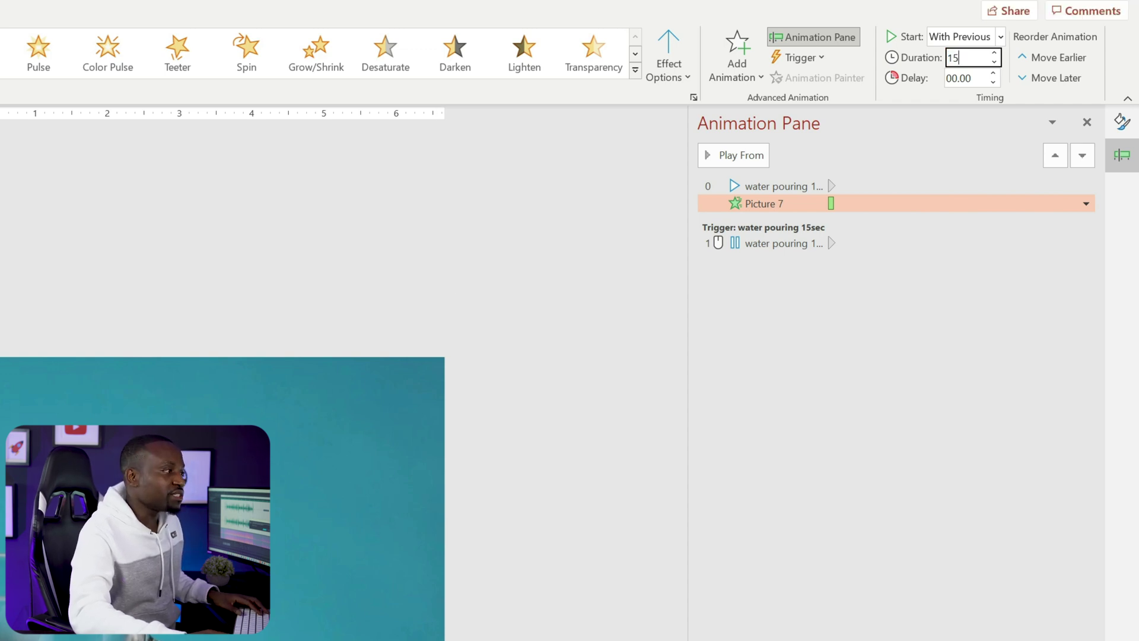
pyautogui.click(708, 160)
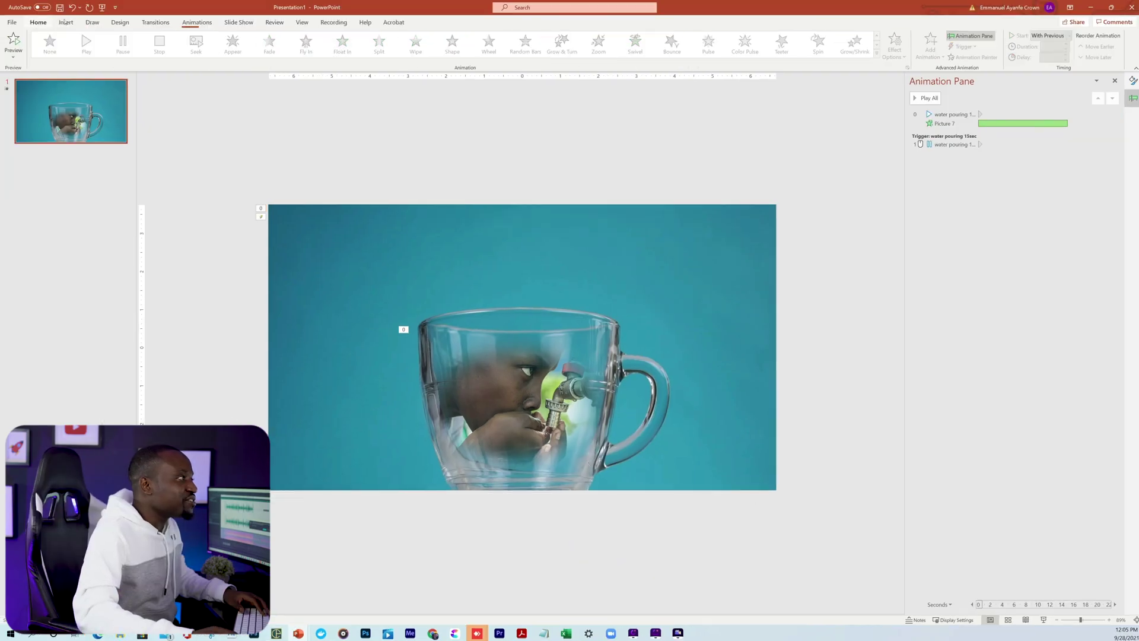
# Step: Insert the water pouring_1 audio file from the PC and trim its end time to 00:15.700
pyautogui.hotkey('alt', 'n')
pyautogui.click(645, 48)
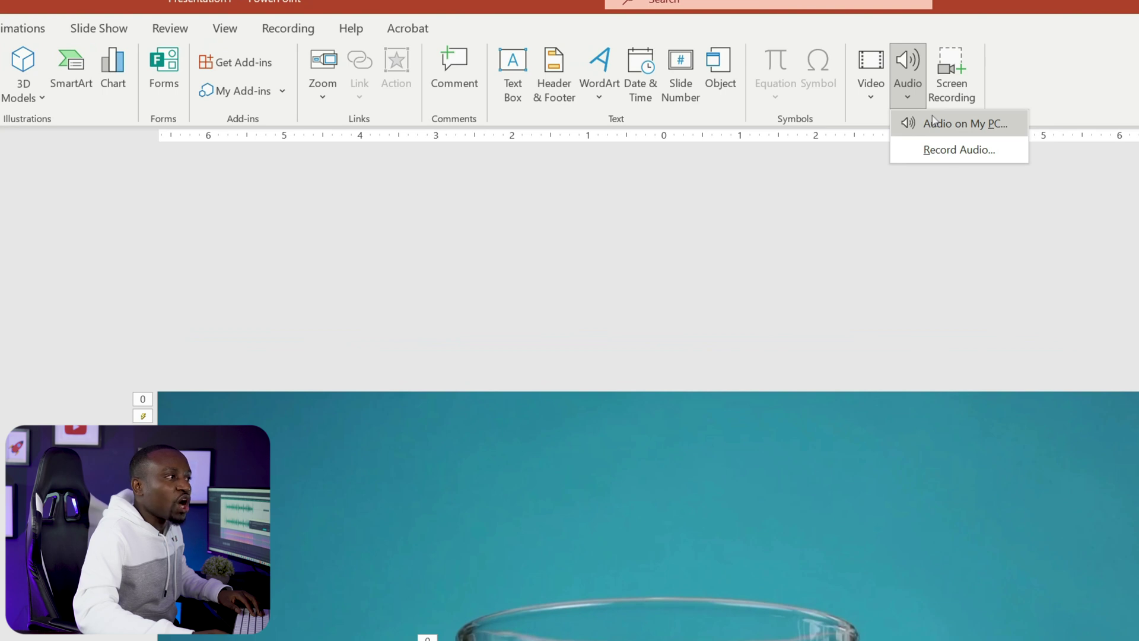
pyautogui.click(933, 123)
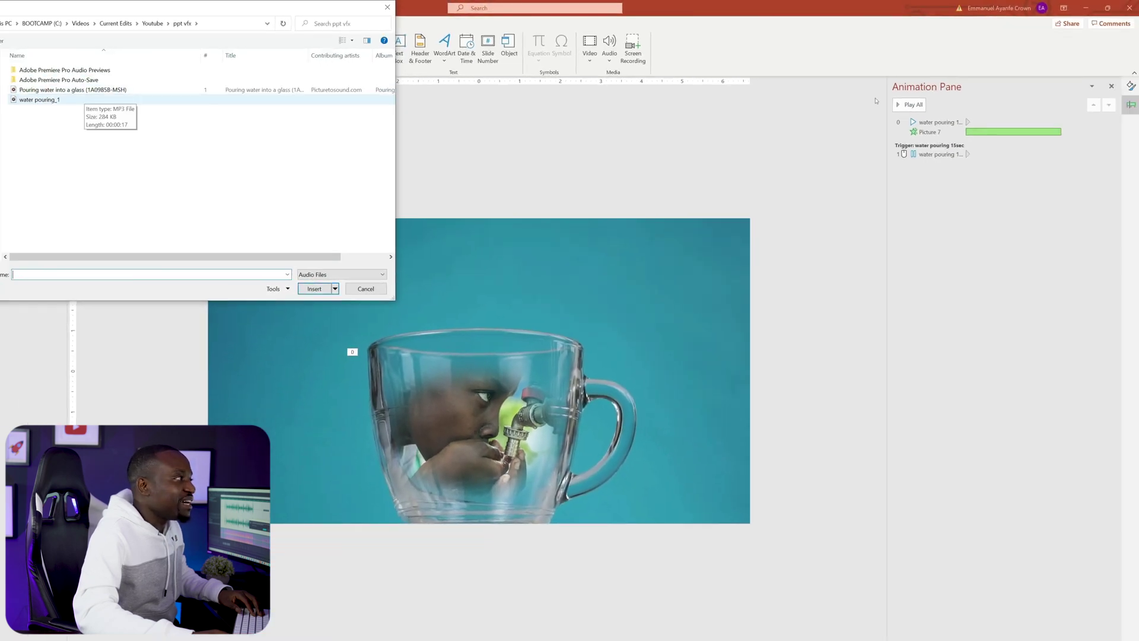
pyautogui.doubleClick(39, 100)
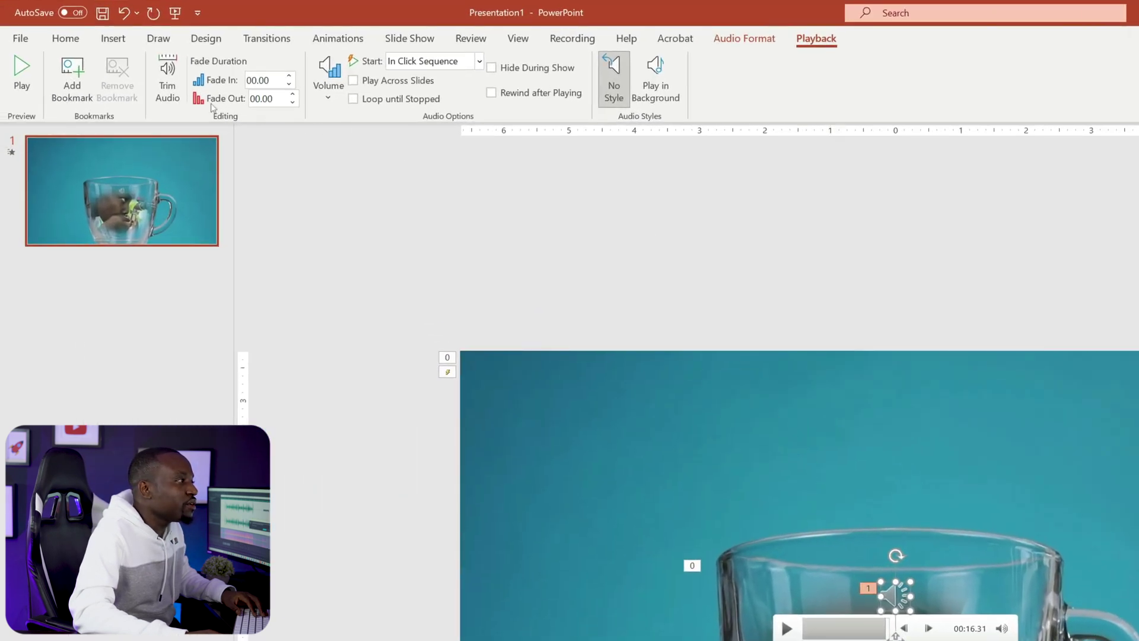
pyautogui.click(168, 77)
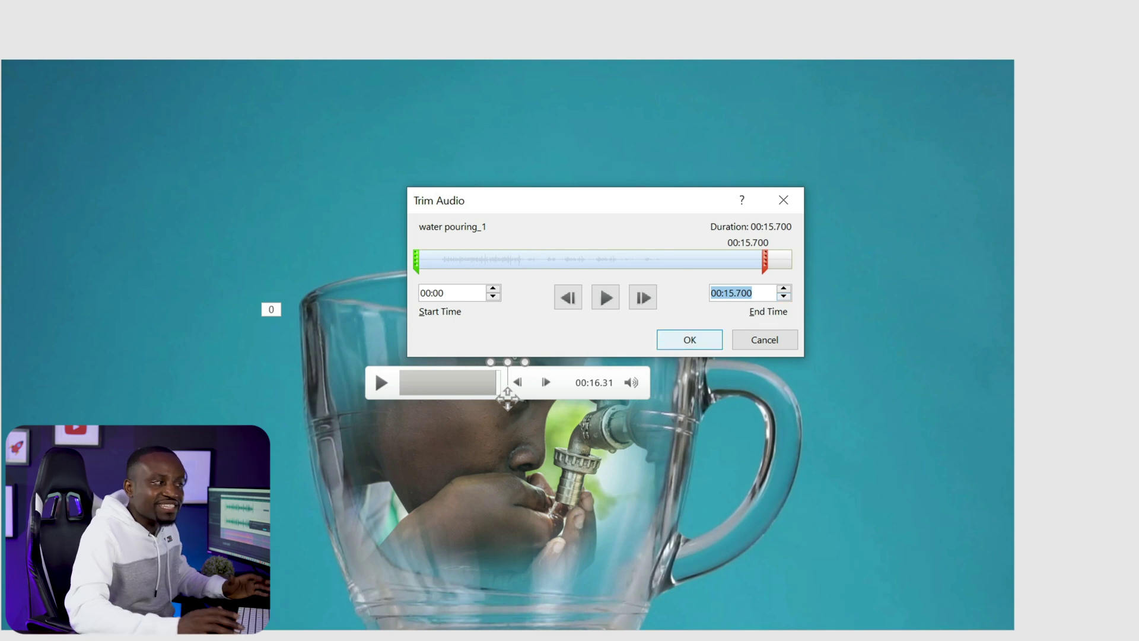
pyautogui.press('Return')
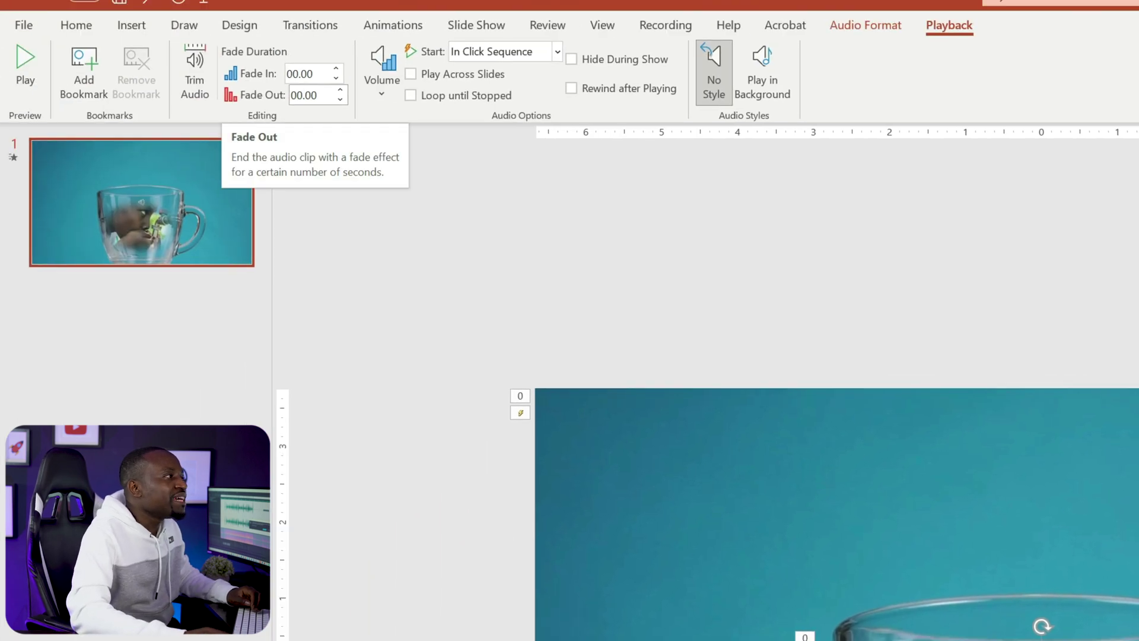
# Step: Set the water pouring_1 audio's play animation to start With Previous
pyautogui.click(310, 96)
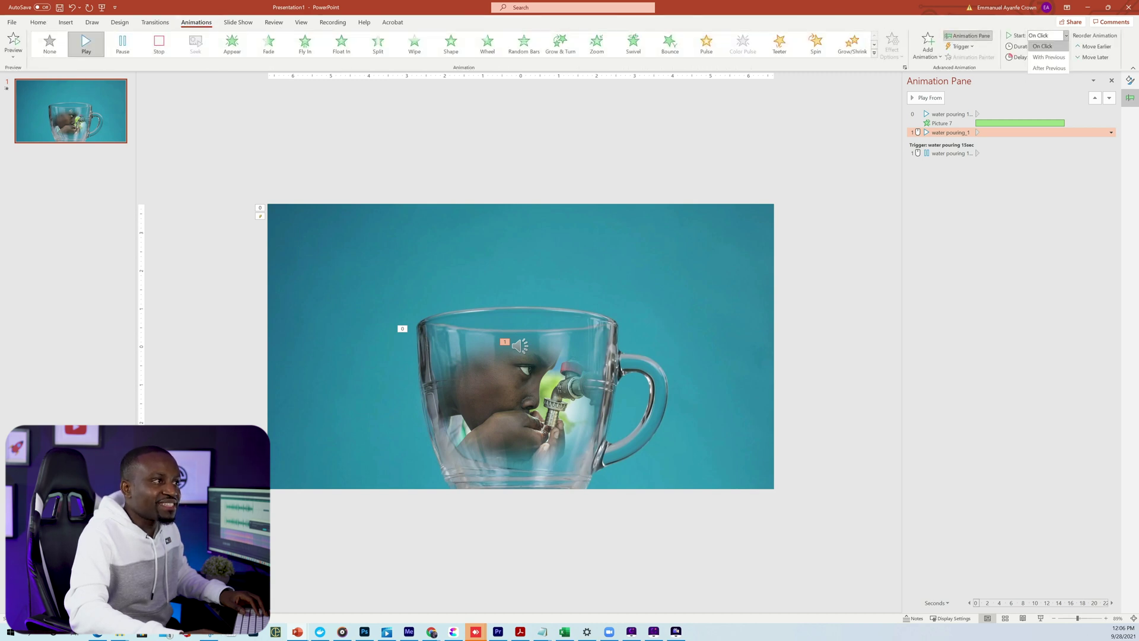
pyautogui.click(1049, 58)
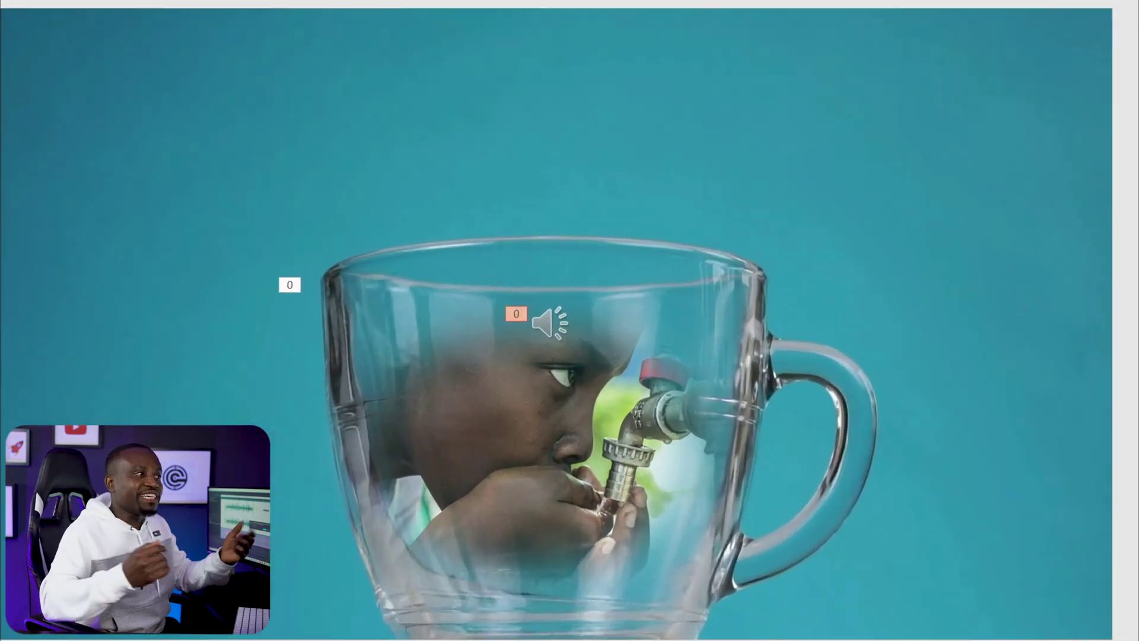
pyautogui.click(850, 93)
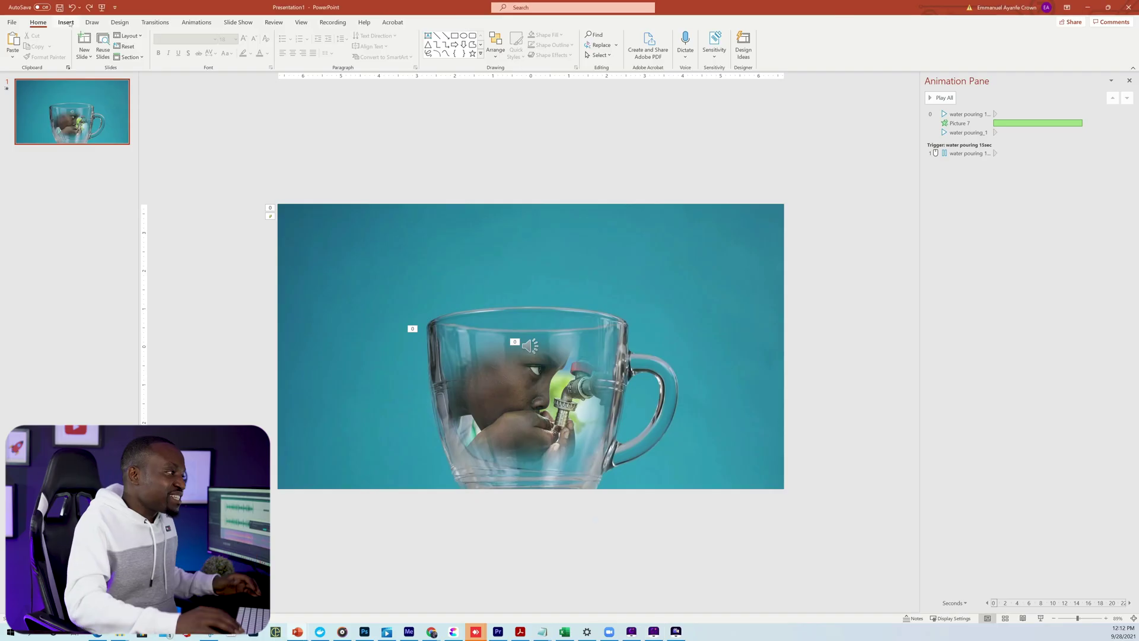
# Step: Add a text box above the cup reading "1 Dollar a day" and change its text to uppercase
pyautogui.click(70, 23)
pyautogui.click(445, 44)
pyautogui.moveTo(451, 229); pyautogui.dragTo(590, 255)
pyautogui.write('1 Dollar a day')
pyautogui.hotkey('ctrl', 'a')
pyautogui.click(227, 53)
pyautogui.click(249, 90)
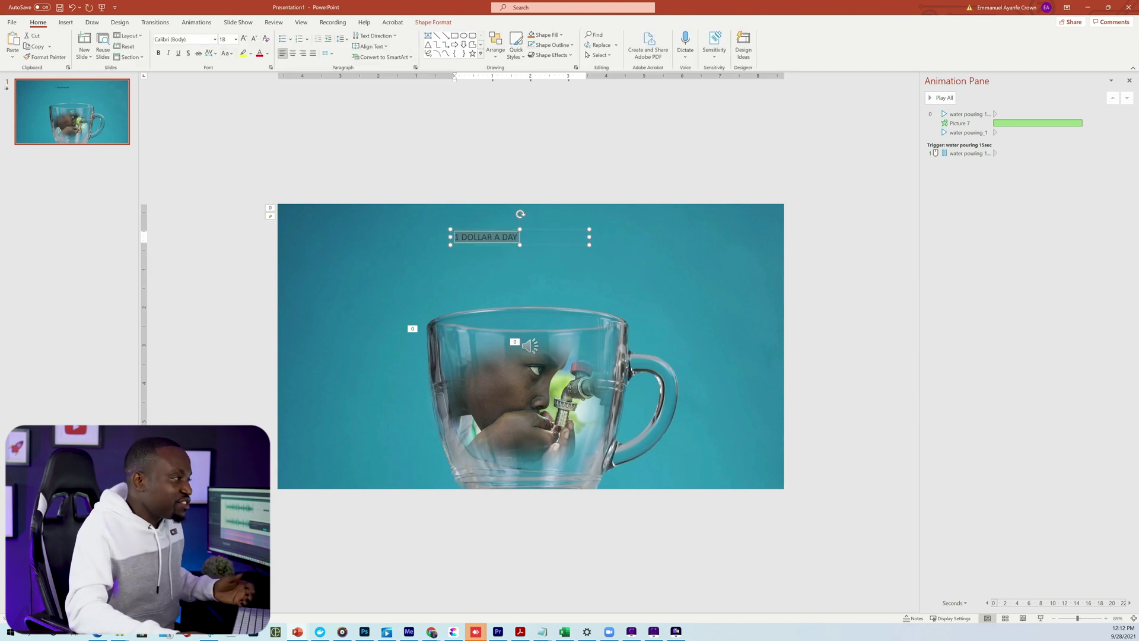
# Step: Widen the title's text box, set its font to Anton and enlarge the text to 72 pt
pyautogui.moveTo(589, 259); pyautogui.dragTo(671, 259)
pyautogui.click(184, 39)
pyautogui.write('Anton')
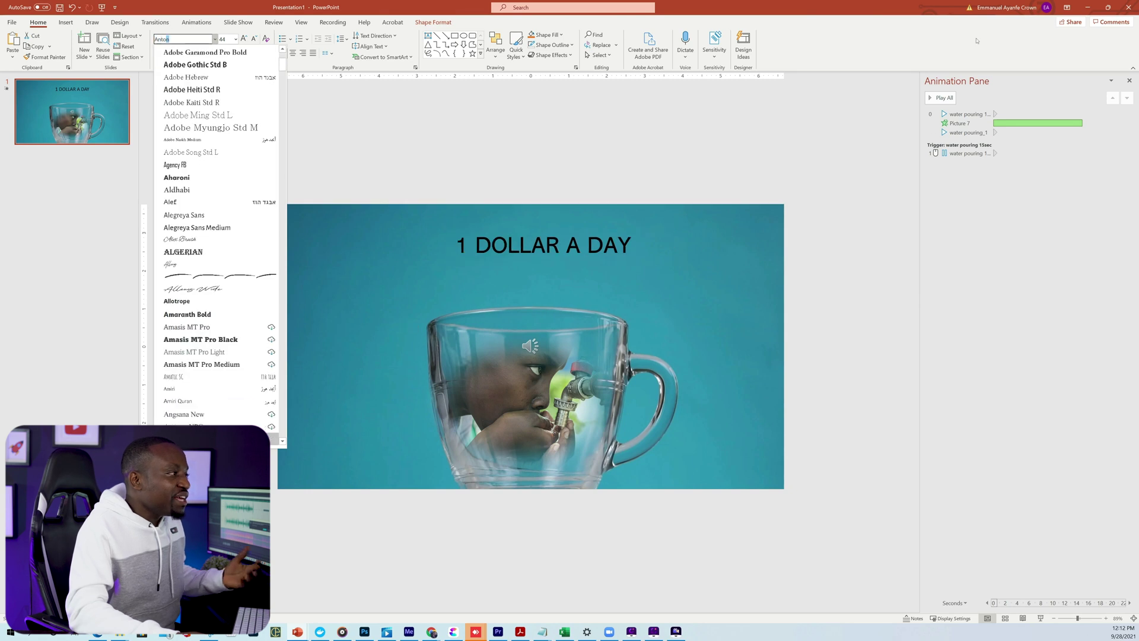
pyautogui.write('o')
pyautogui.press('Return')
pyautogui.hotkey('ctrl', 'shift', '.')
pyautogui.hotkey('ctrl', 'shift', '.')
pyautogui.hotkey('ctrl', 'shift', '.')
pyautogui.hotkey('ctrl', 'shift', '.')
pyautogui.hotkey('ctrl', 'shift', '.')
pyautogui.hotkey('ctrl', 'shift', '.')
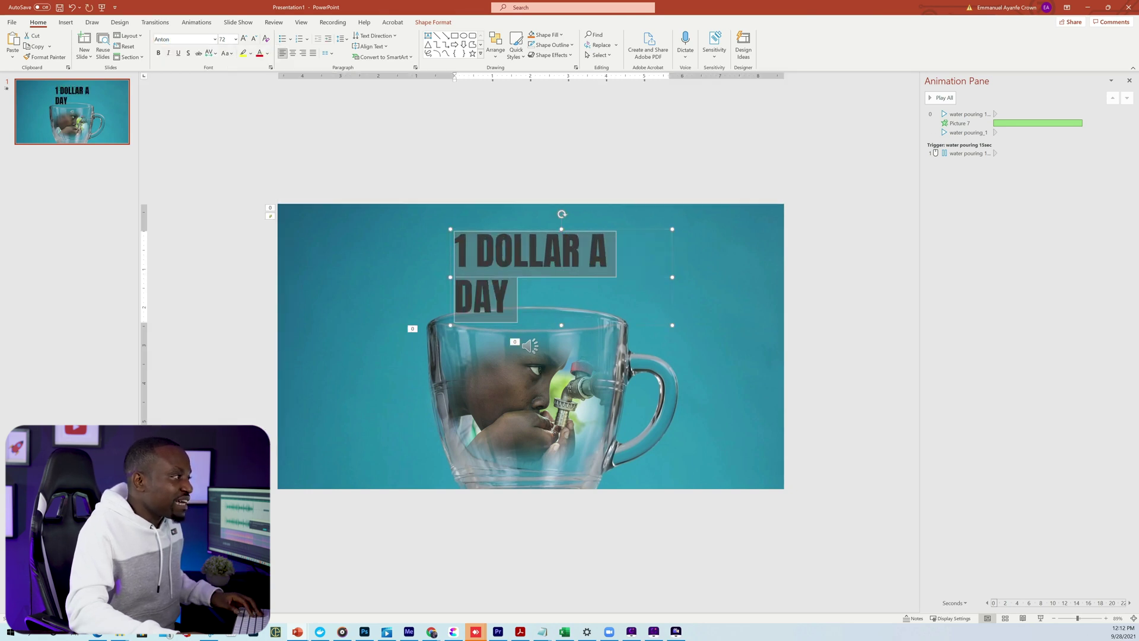
# Step: Widen the text box until the title fits on one line and enlarge its digit 1
pyautogui.moveTo(451, 281); pyautogui.dragTo(367, 281)
pyautogui.moveTo(534, 259); pyautogui.dragTo(592, 266)
pyautogui.moveTo(445, 264); pyautogui.dragTo(438, 262)
pyautogui.hotkey('ctrl', 'shift', '.')
pyautogui.hotkey('ctrl', 'shift', '.')
pyautogui.hotkey('ctrl', 'shift', '.')
pyautogui.hotkey('ctrl', 'shift', '.')
# Step: Recolor the "1 DOLLAR A DAY" title white and position it above the cup
pyautogui.click(493, 222)
pyautogui.click(267, 53)
pyautogui.click(261, 75)
pyautogui.moveTo(496, 212); pyautogui.dragTo(505, 211)
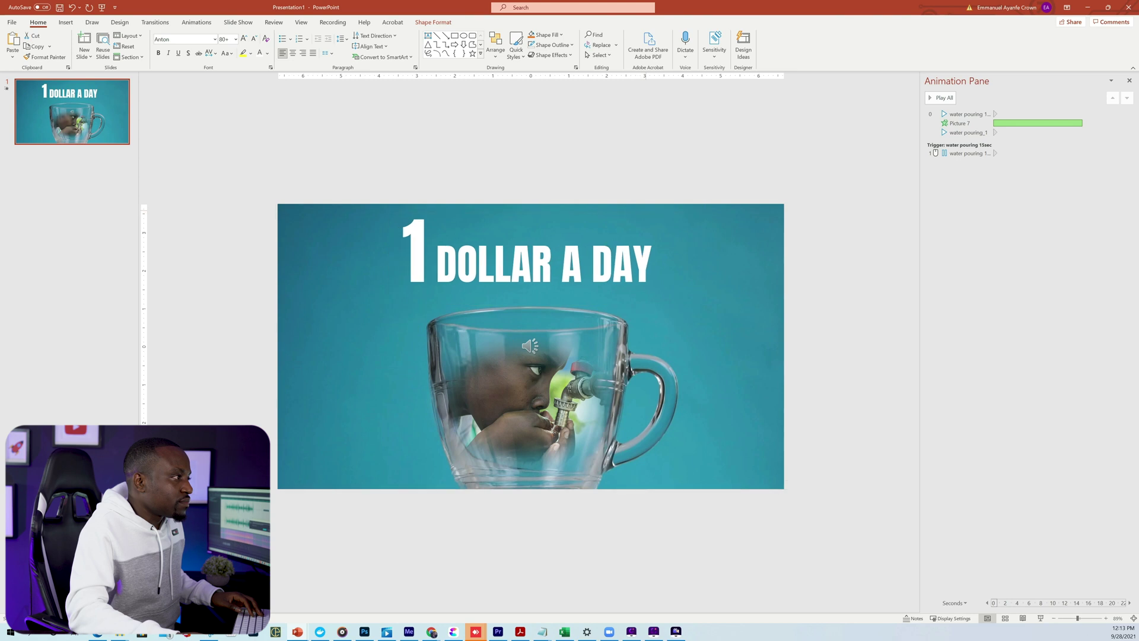
# Step: Make the title's text fill semi-transparent through the text formatting options
pyautogui.rightClick(629, 271)
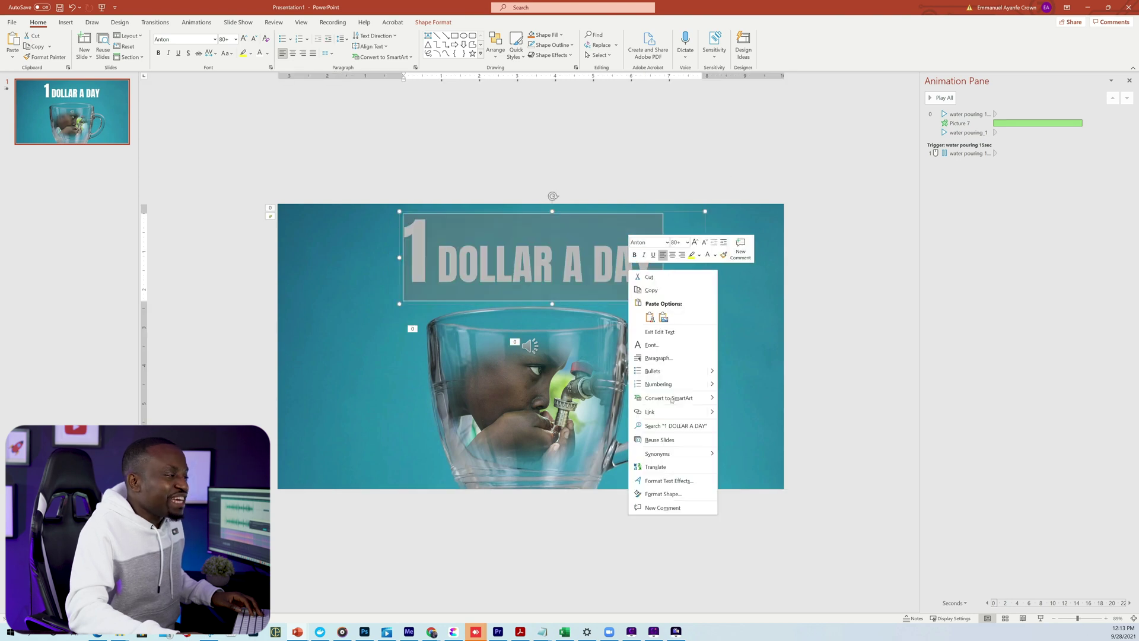
pyautogui.click(668, 481)
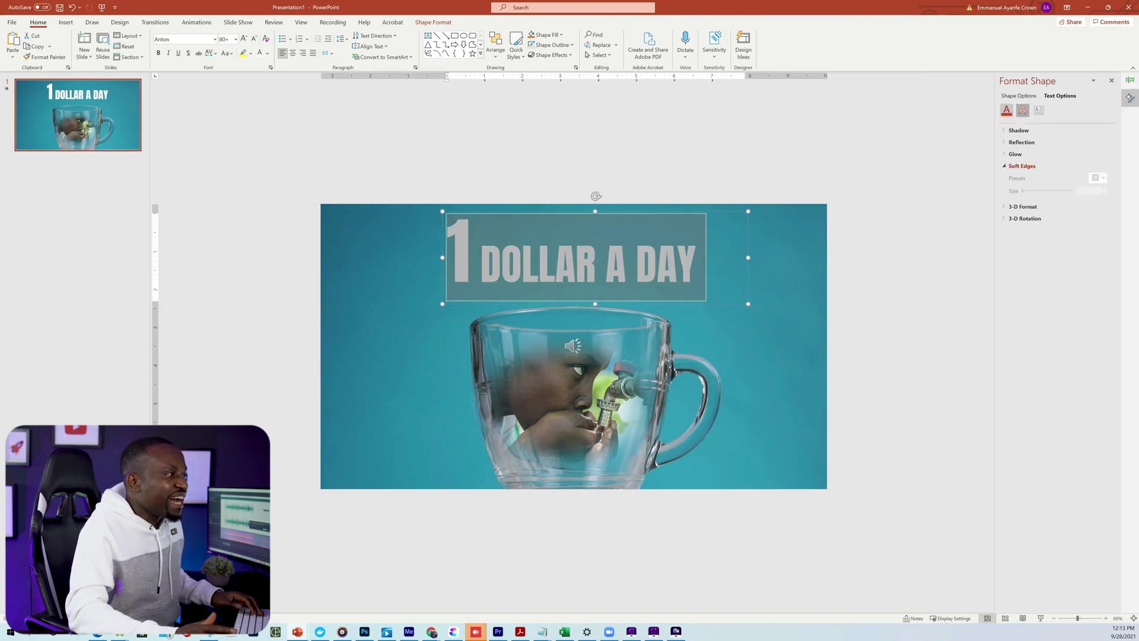
pyautogui.click(766, 252)
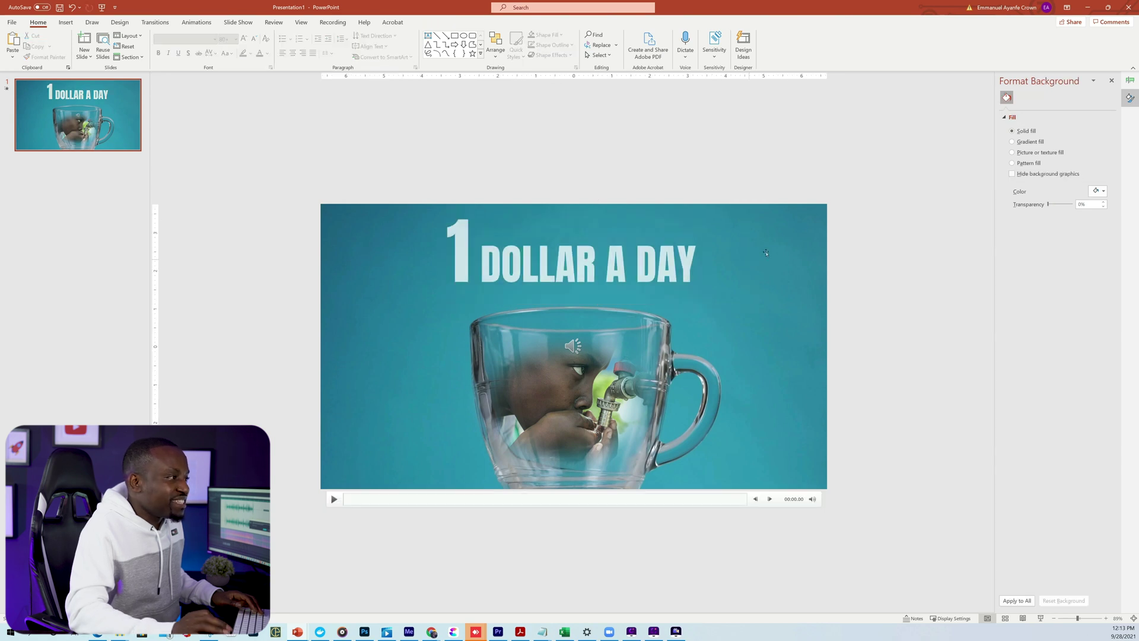
# Step: Duplicate the title, change the copy's text to "100 MILLION HOUSEHOLDS" and move it beyond the slide's upper right edge
pyautogui.click(629, 249)
pyautogui.click(627, 211)
pyautogui.hotkey('ctrl', 'd')
pyautogui.moveTo(626, 211); pyautogui.dragTo(623, 144)
pyautogui.moveTo(468, 188); pyautogui.dragTo(444, 189)
pyautogui.write('100')
pyautogui.moveTo(550, 193); pyautogui.dragTo(701, 191)
pyautogui.write('m')
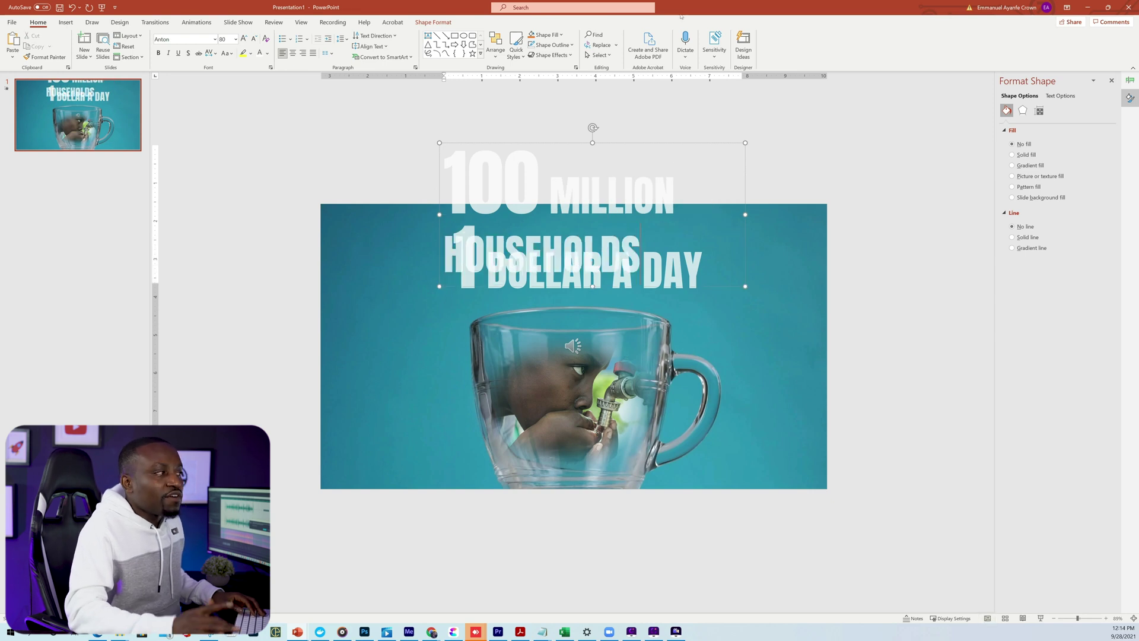
pyautogui.moveTo(627, 143); pyautogui.dragTo(951, 121)
# Step: Apply the Float In entrance animation to the "1 DOLLAR A DAY" title
pyautogui.click(504, 270)
pyautogui.click(197, 23)
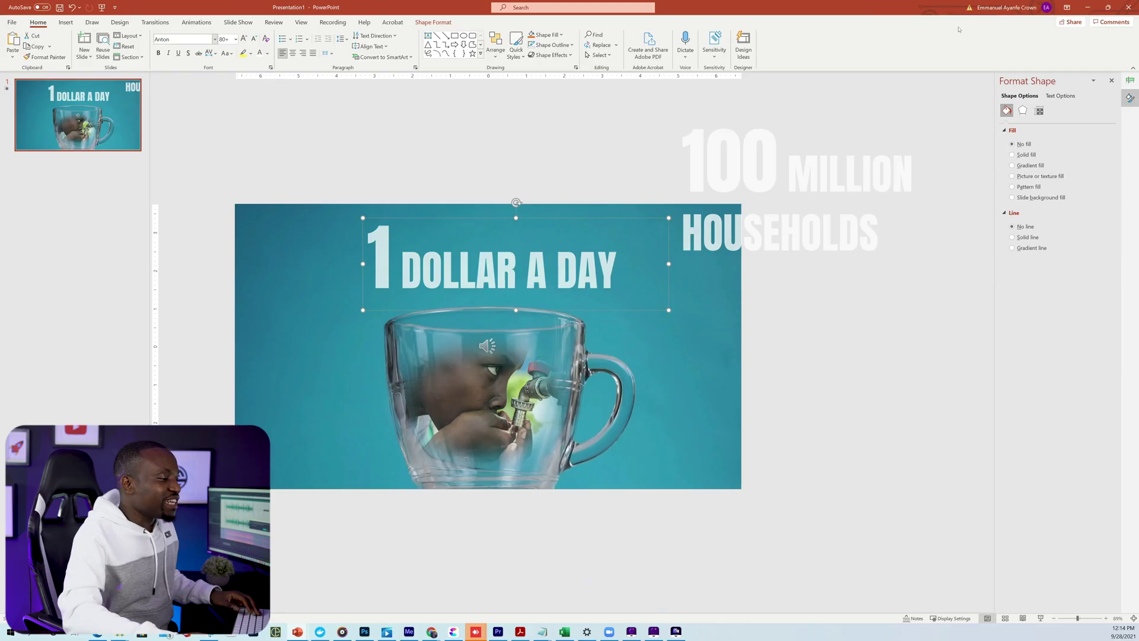
pyautogui.click(196, 22)
pyautogui.hotkey('alt', 'a')
pyautogui.press('p')
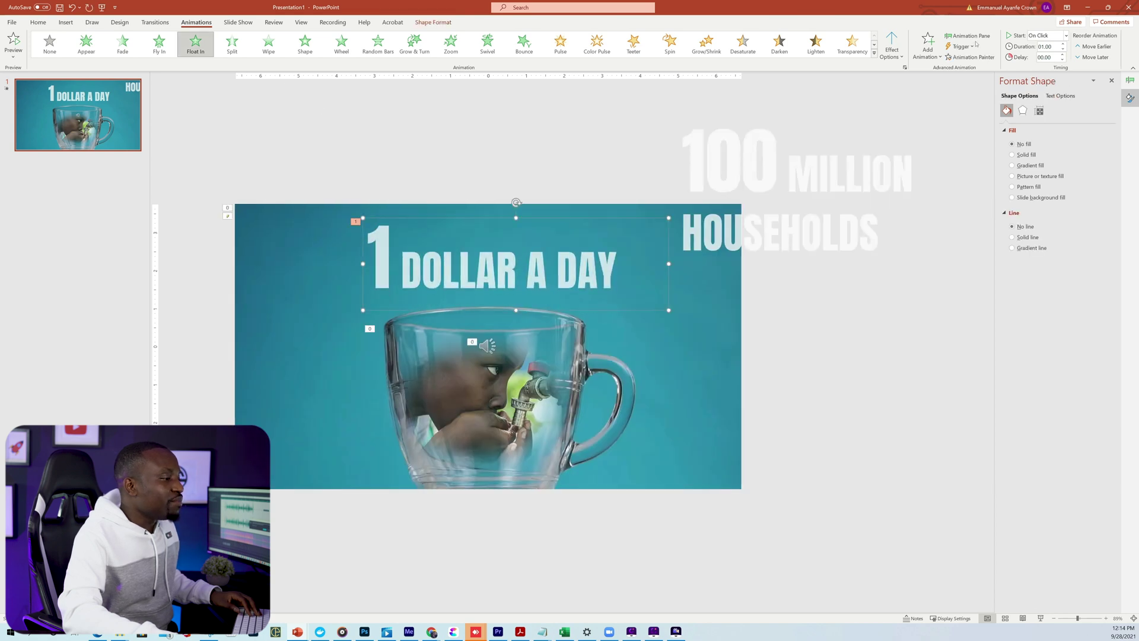
# Step: Show the animation list and set the title's Float In effect to animate text by letter
pyautogui.hotkey('alt', 'a')
pyautogui.press('c')
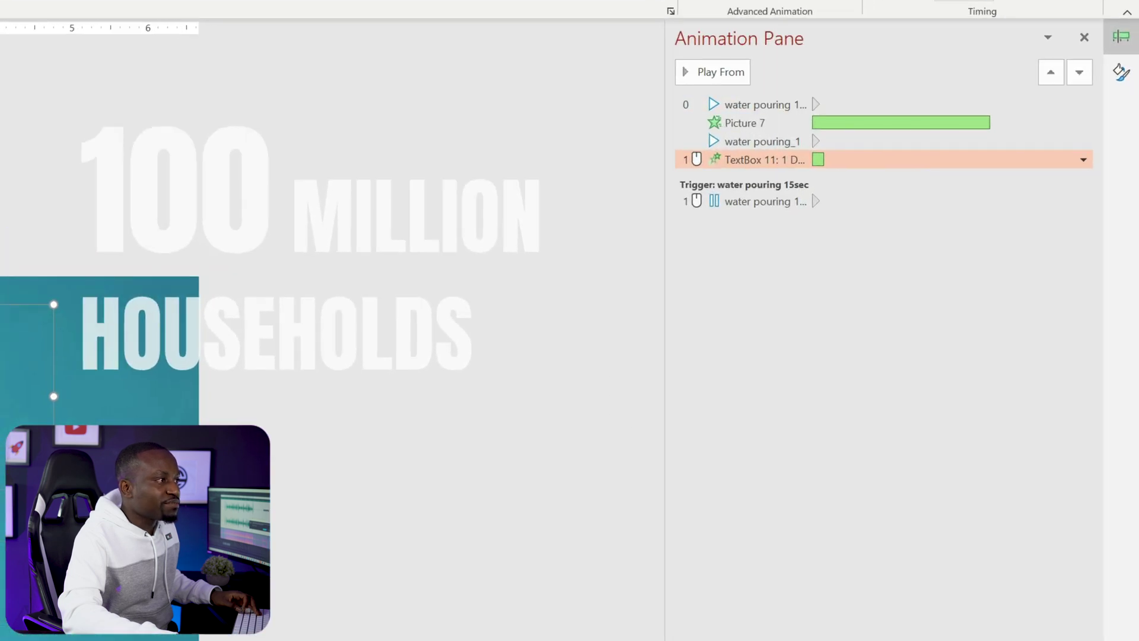
pyautogui.click(1111, 141)
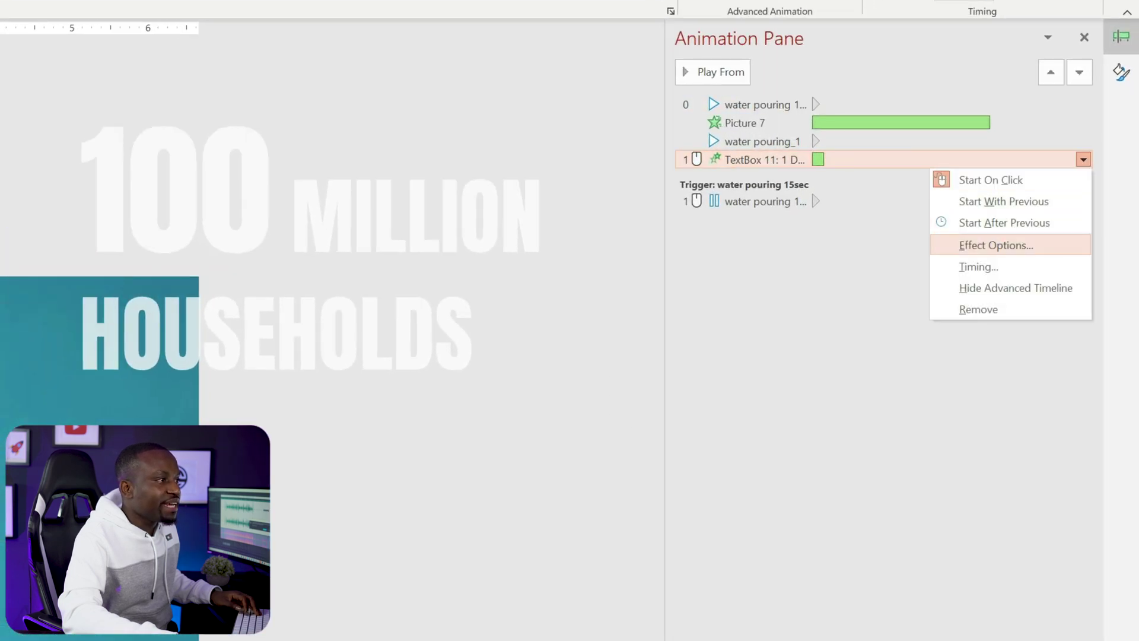
pyautogui.press('Return')
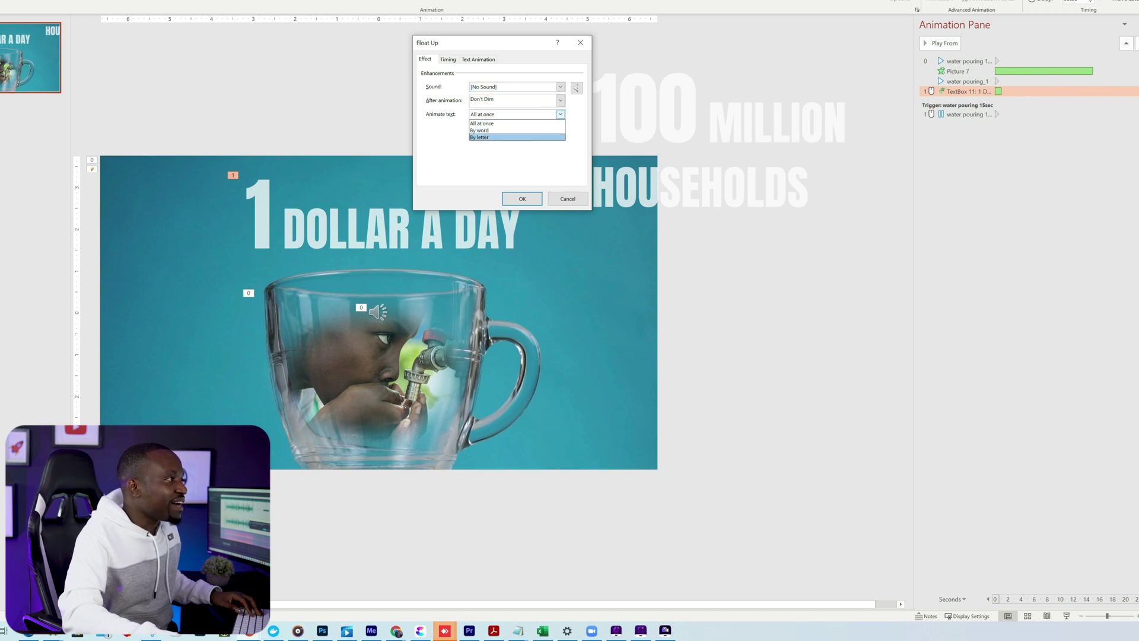
pyautogui.press('Return')
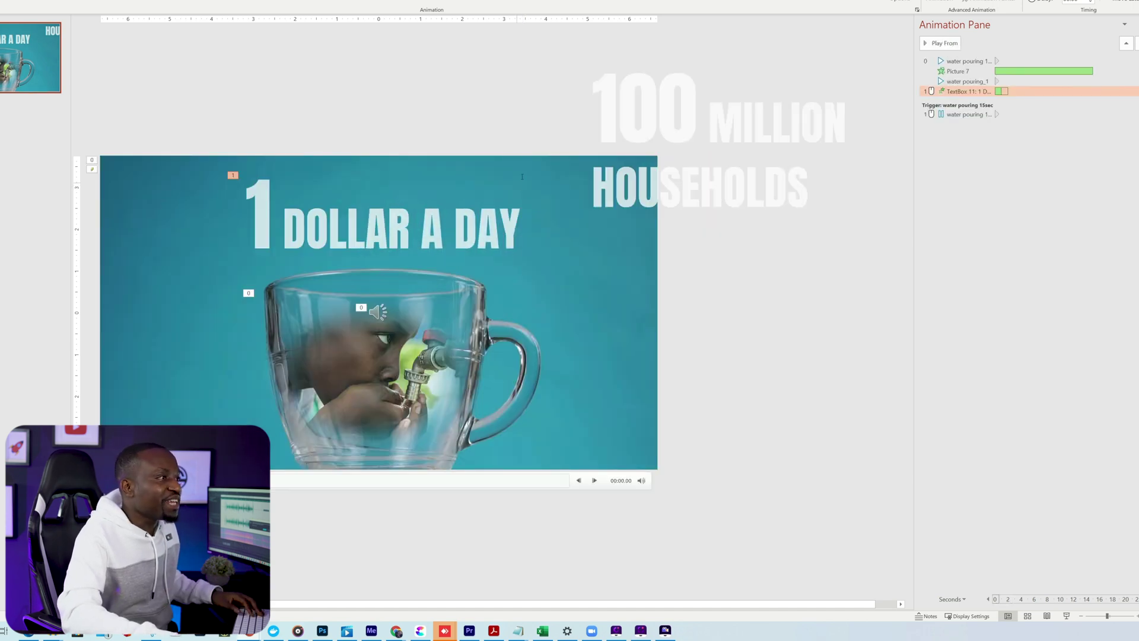
# Step: Add a Float Out exit animation to the "1 DOLLAR A DAY" title
pyautogui.click(904, 2)
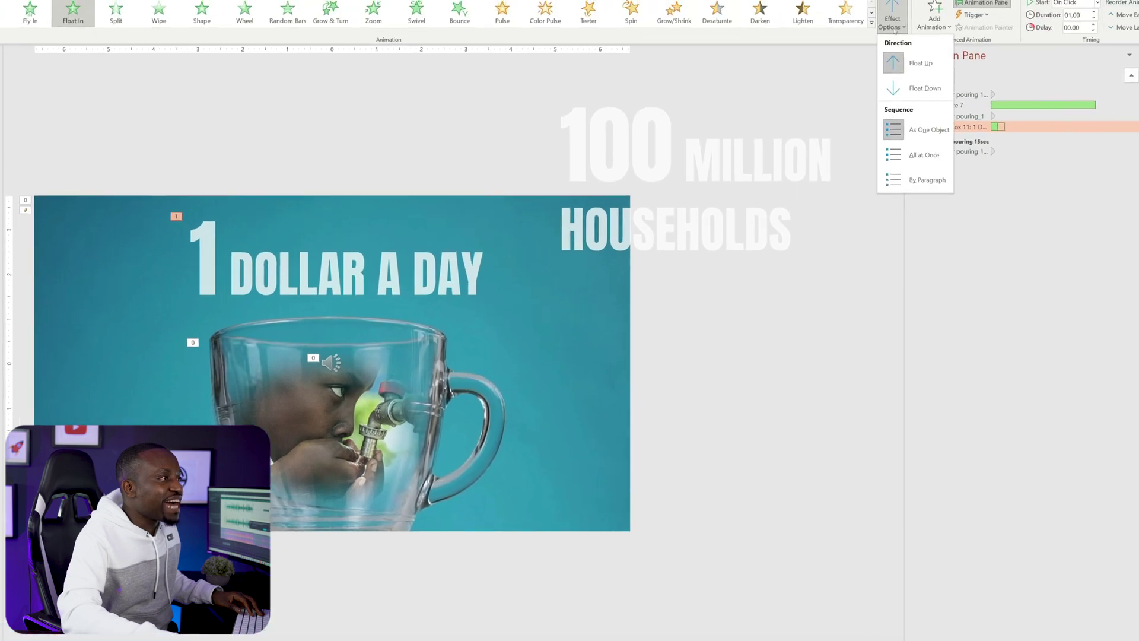
pyautogui.click(917, 18)
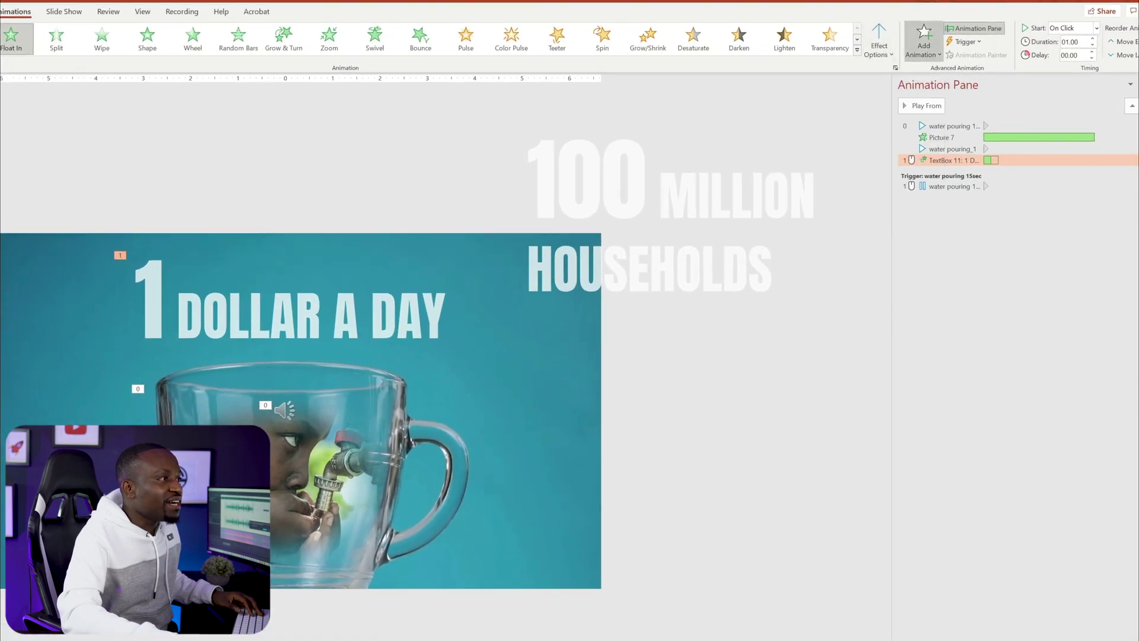
pyautogui.click(924, 41)
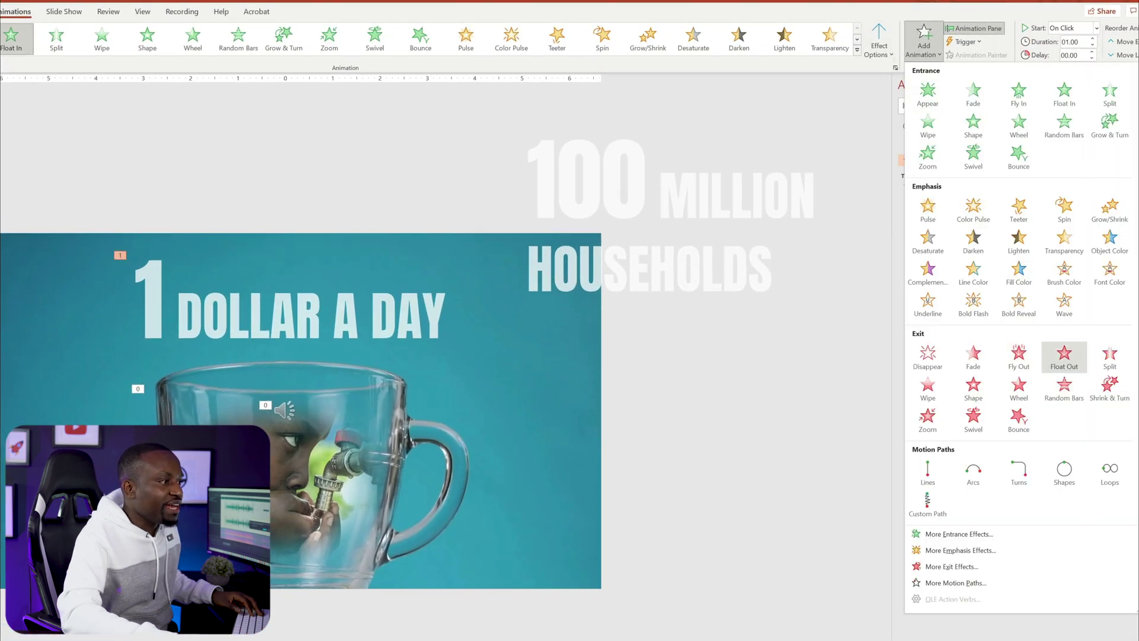
pyautogui.click(1047, 347)
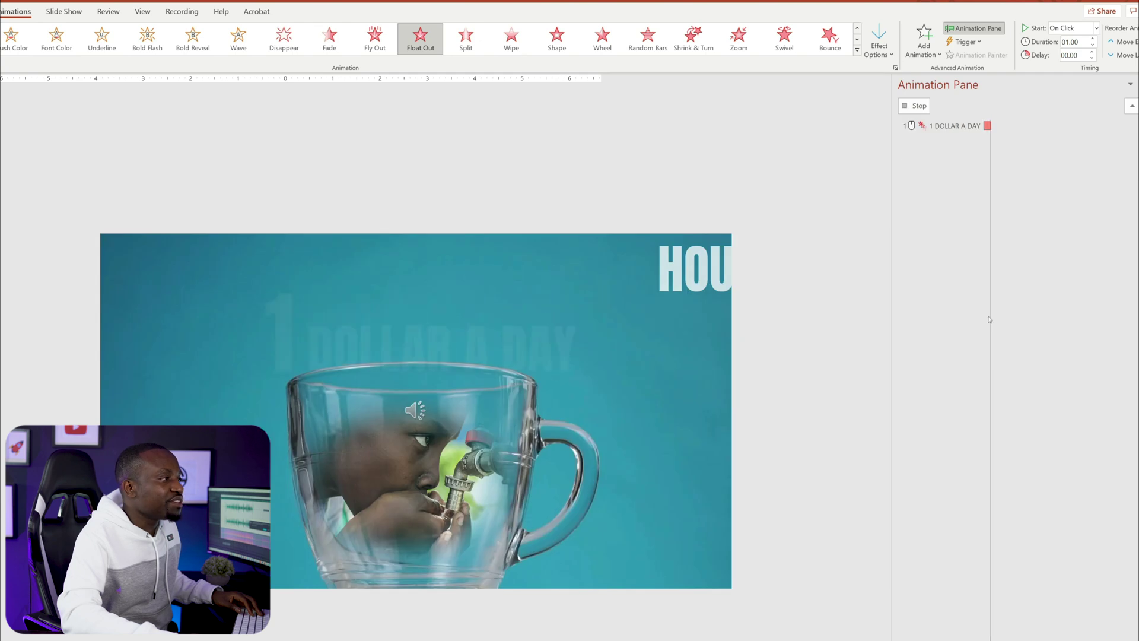
# Step: Set the title's Float In and Float Out animations to start With Previous
pyautogui.click(1135, 172)
pyautogui.click(1096, 225)
pyautogui.click(491, 186)
pyautogui.press('Return')
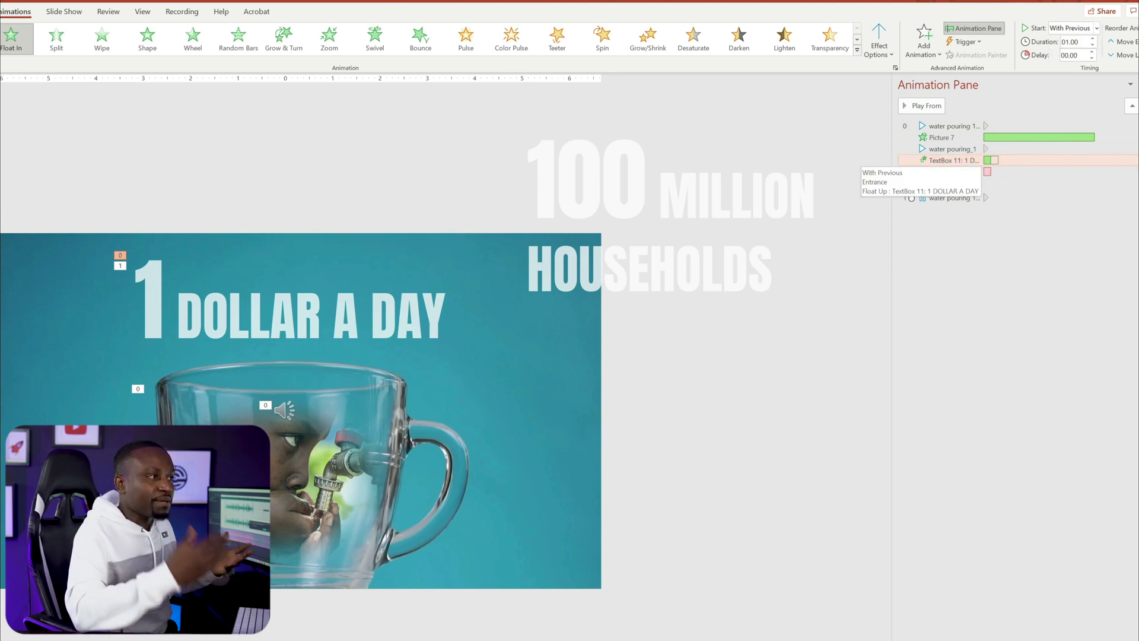
pyautogui.click(973, 172)
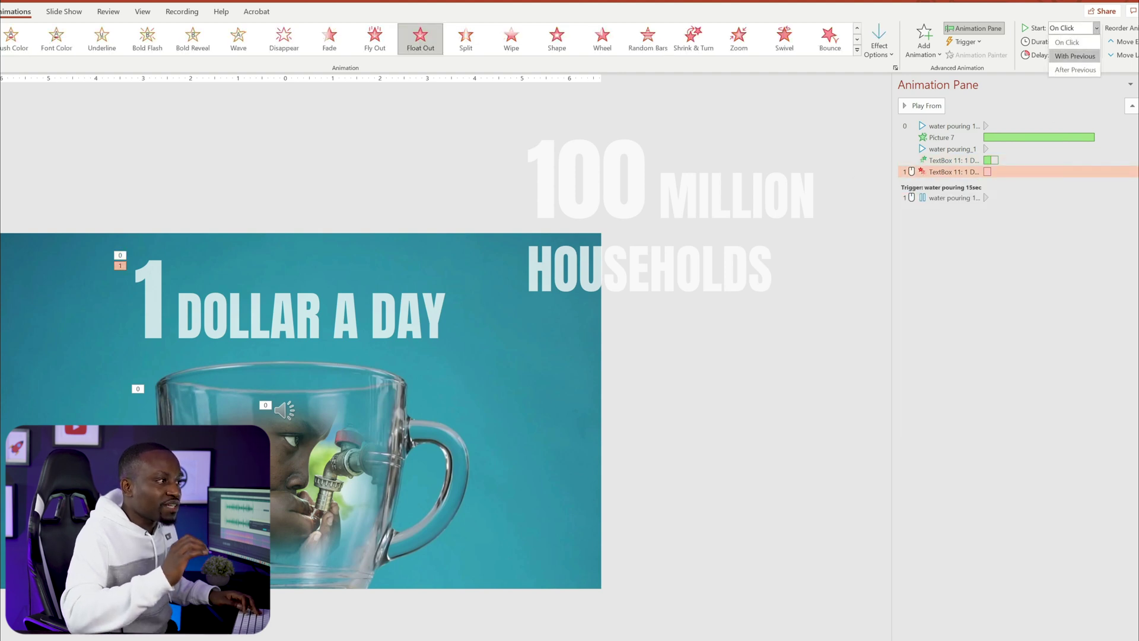
pyautogui.moveTo(892, 163); pyautogui.dragTo(851, 164)
# Step: Delay the title's Float Out to about the middle of the picture's Wipe and lengthen its duration
pyautogui.click(954, 161)
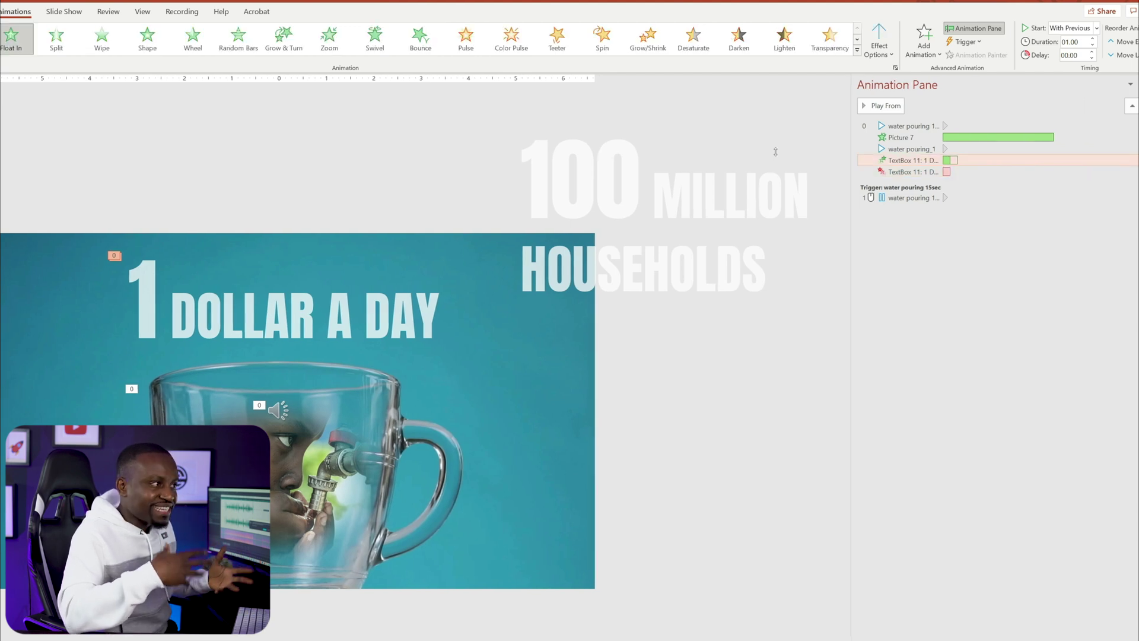
pyautogui.click(947, 171)
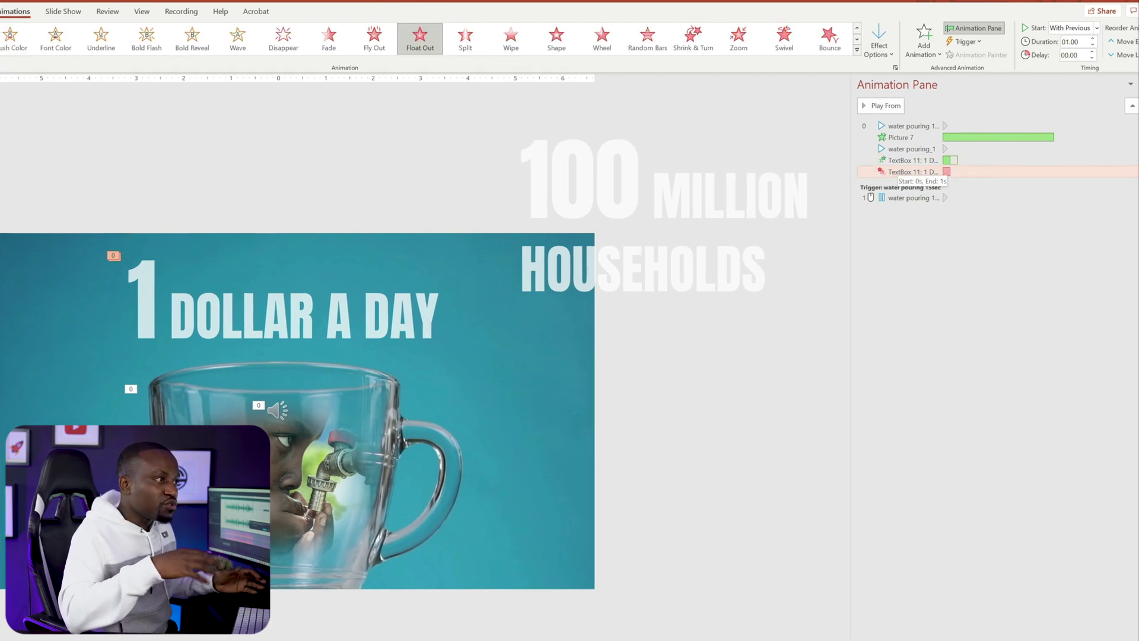
pyautogui.moveTo(955, 170); pyautogui.dragTo(1022, 153)
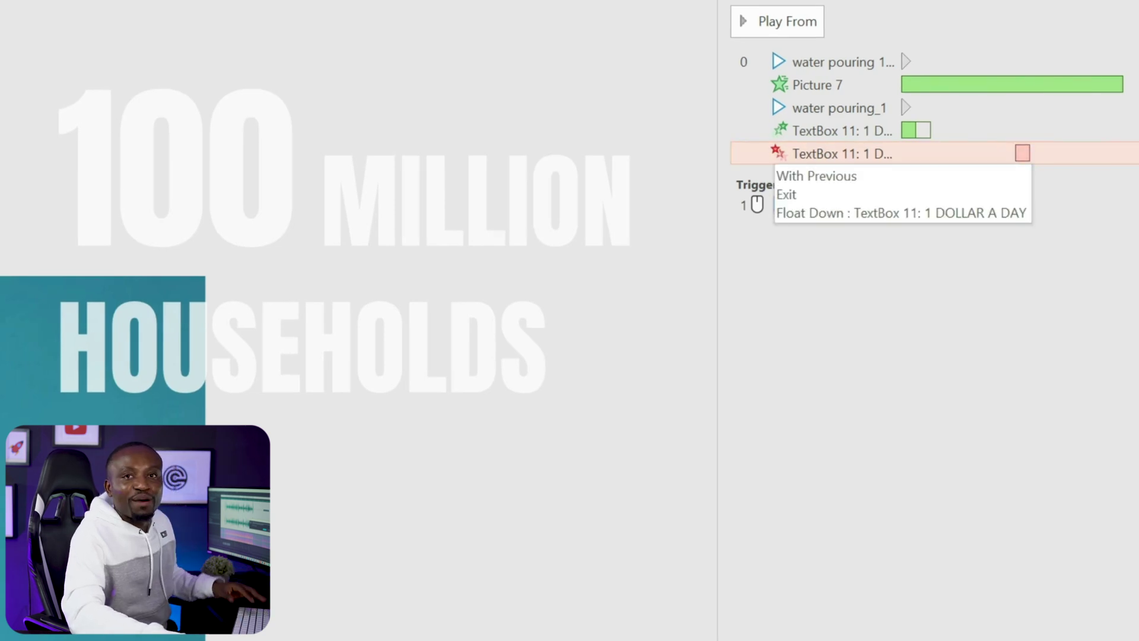
pyautogui.moveTo(1030, 153); pyautogui.dragTo(1042, 153)
# Step: Apply the title's animations to the "100 MILLION HOUSEHOLDS" text and delete its exit animation
pyautogui.click(246, 175)
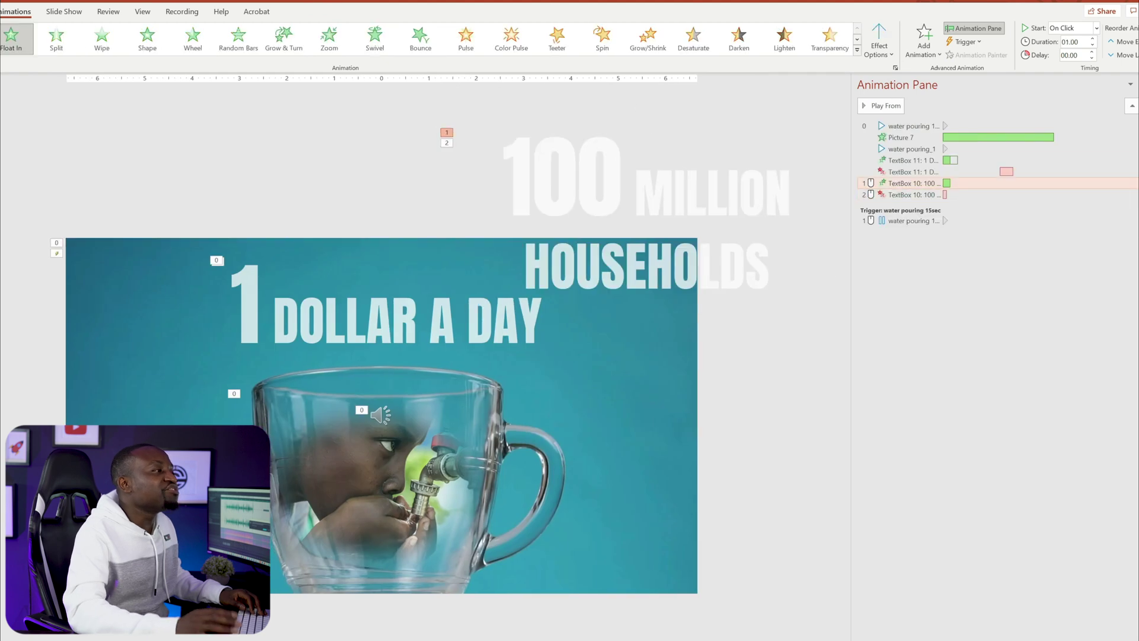
pyautogui.press('Return')
pyautogui.click(914, 194)
pyautogui.press('Delete')
# Step: Start the households text's Float In With Previous after a 7.70-second delay, place the text above the cup and preview the animations
pyautogui.click(913, 183)
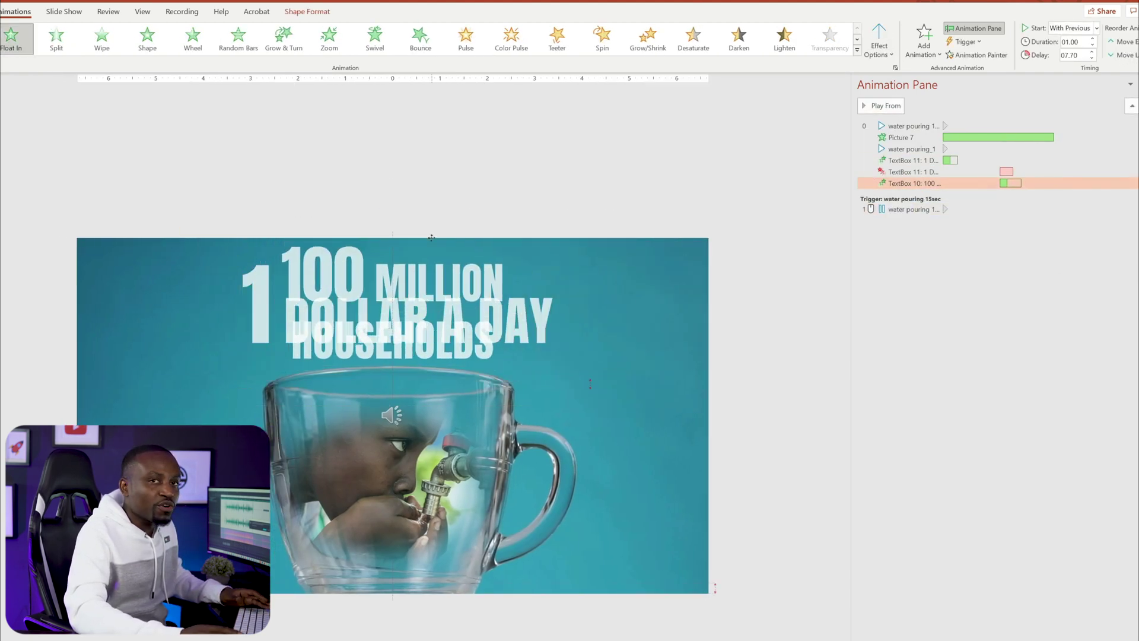
pyautogui.click(534, 321)
pyautogui.click(914, 183)
pyautogui.click(913, 125)
pyautogui.click(881, 106)
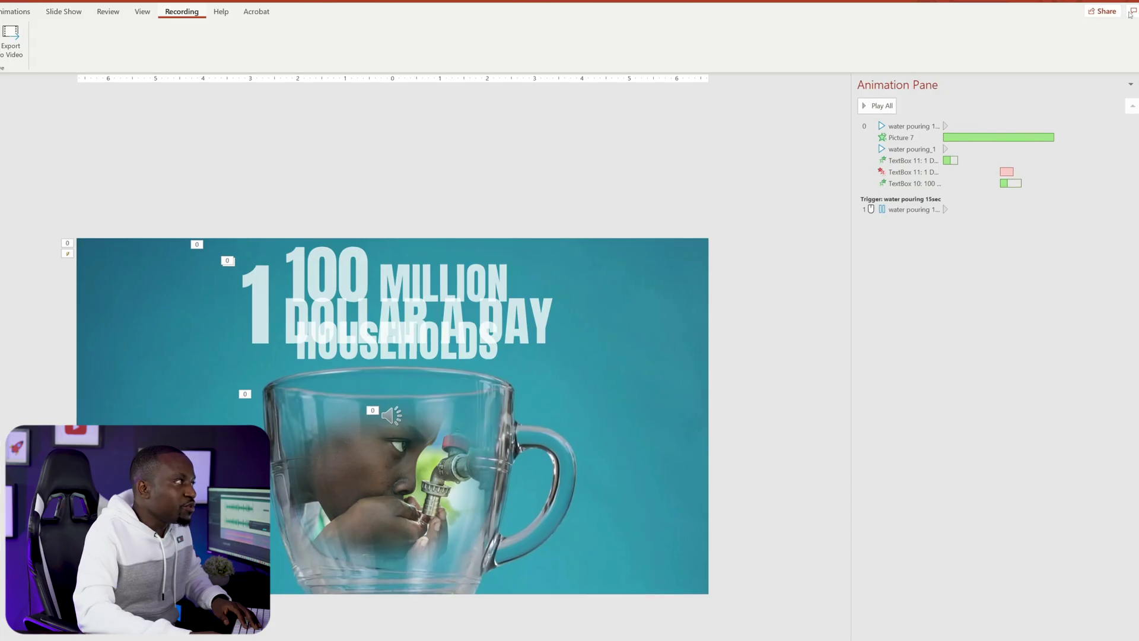
# Step: Record an audio clip directly onto the slide
pyautogui.click(0, 11)
pyautogui.click(568, 41)
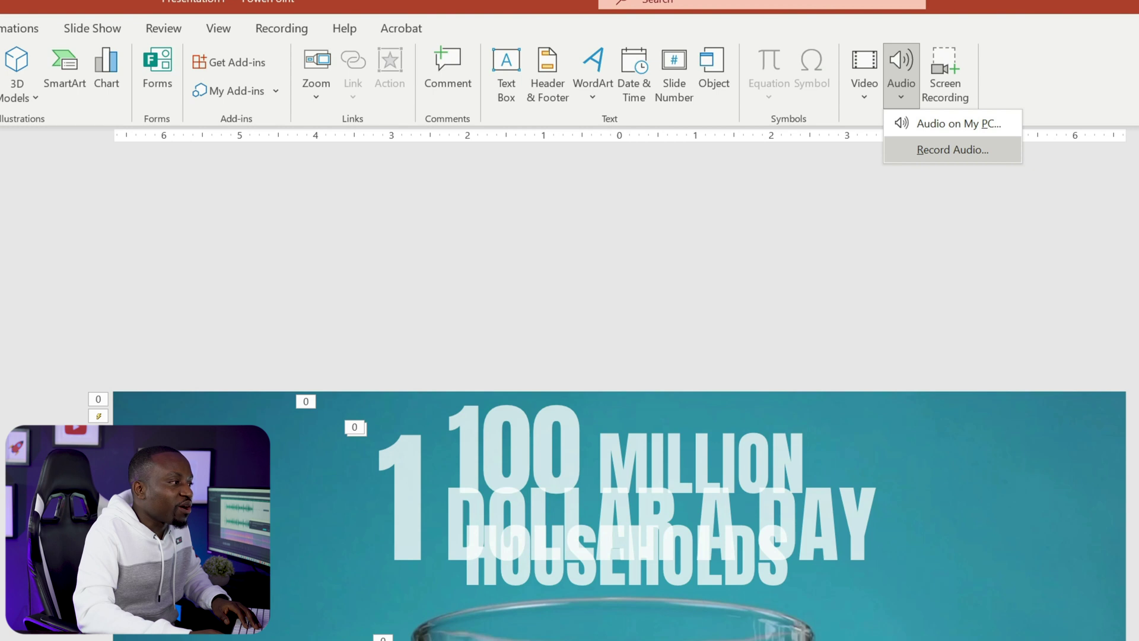
pyautogui.click(952, 149)
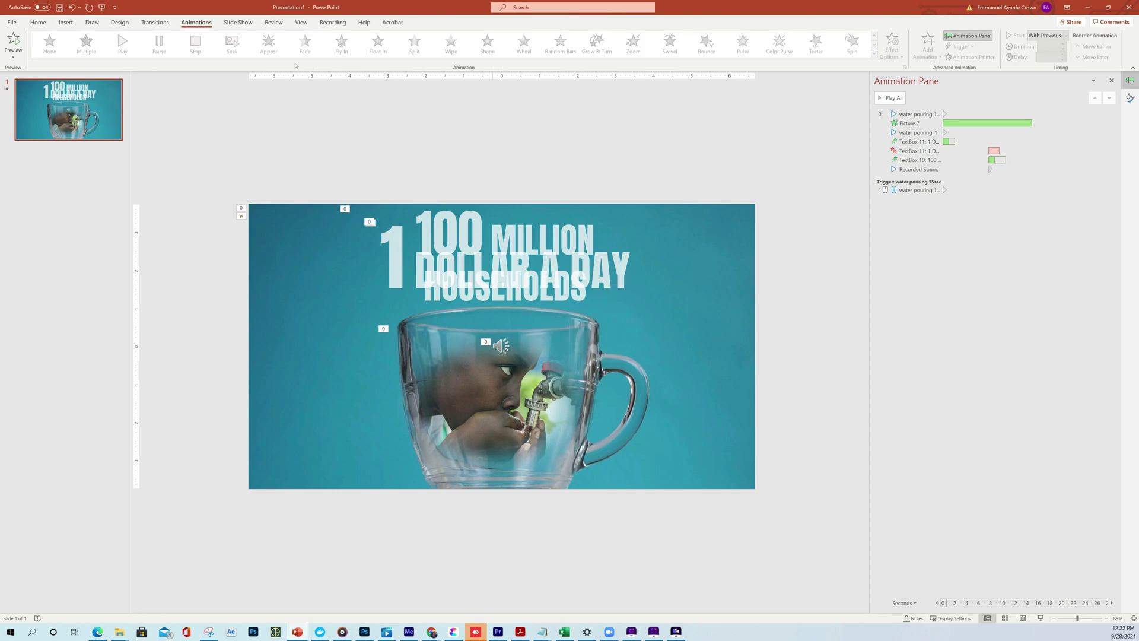
# Step: Open the export options for creating a video from the presentation
pyautogui.click(11, 22)
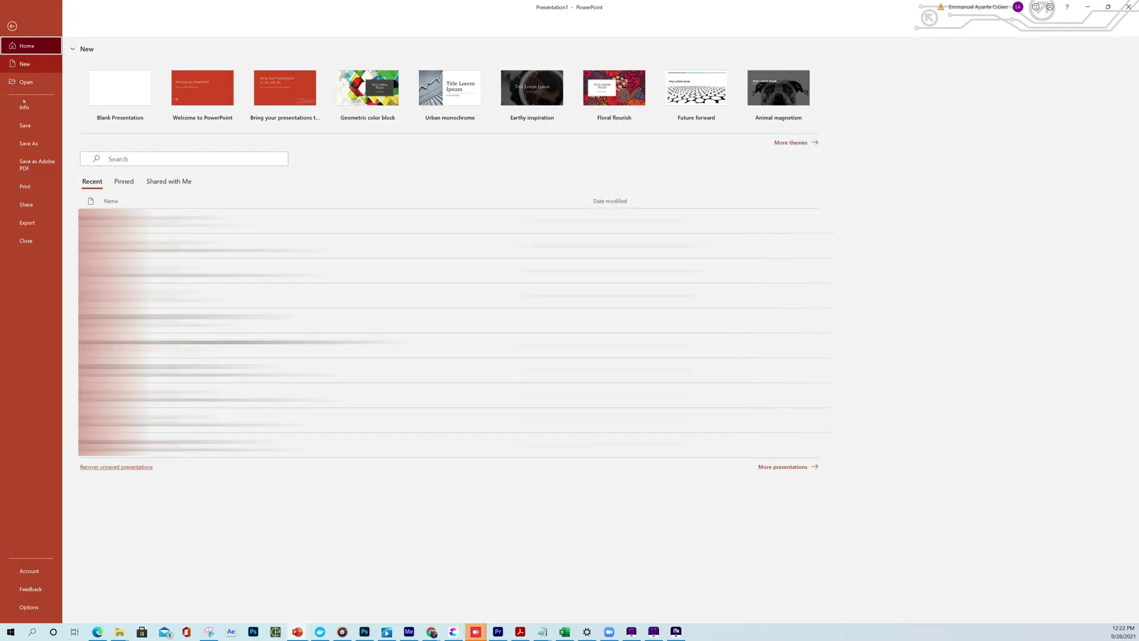
pyautogui.click(28, 222)
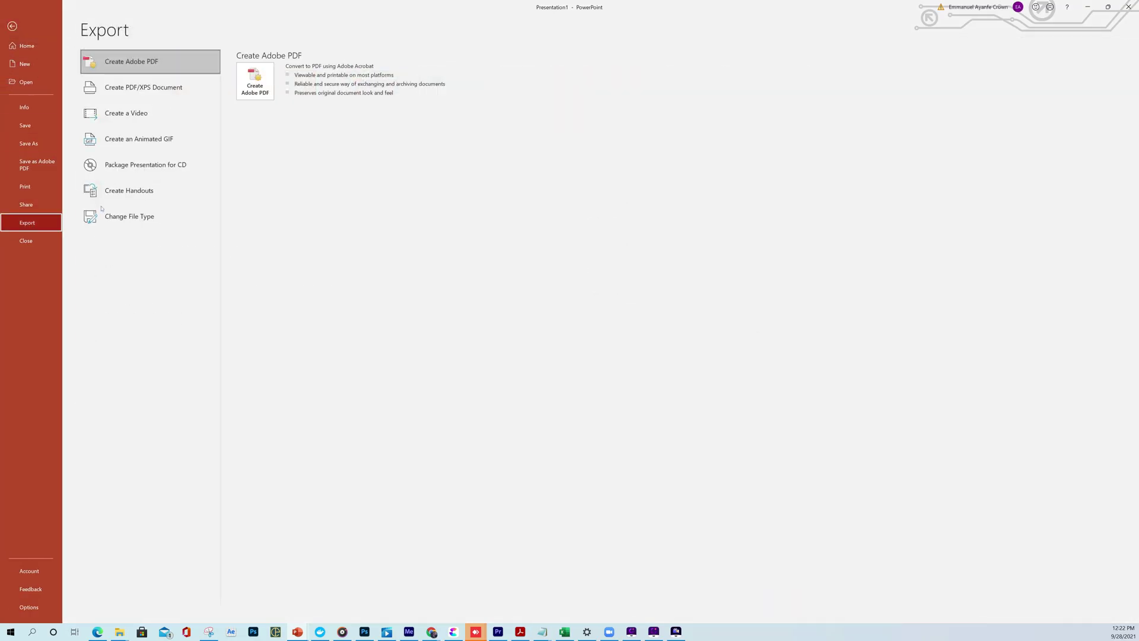
pyautogui.click(118, 112)
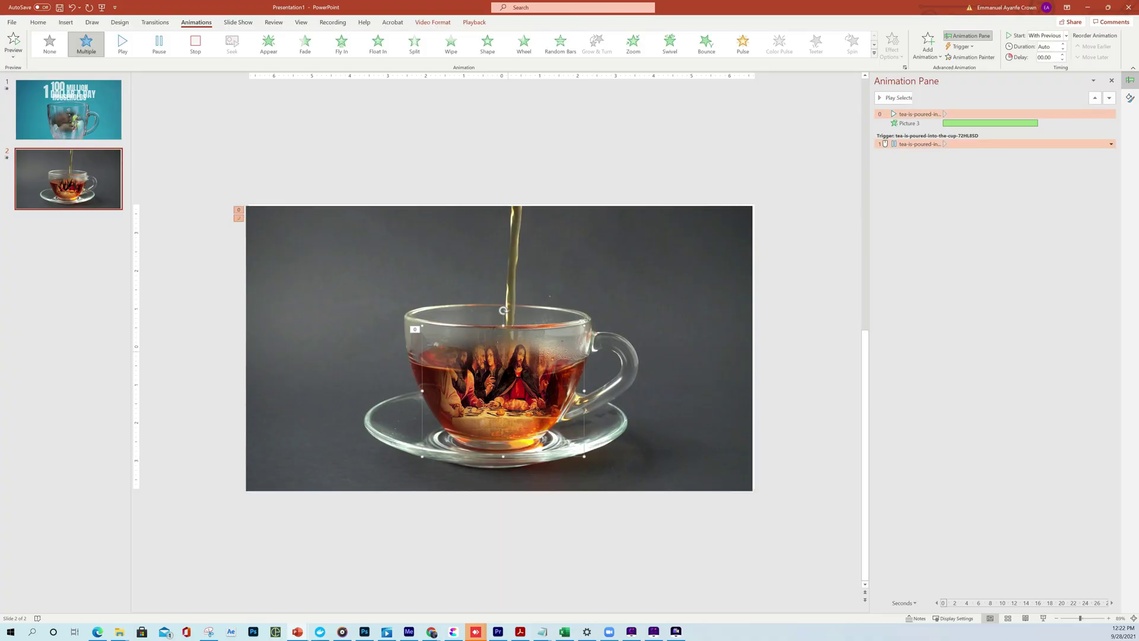
# Step: Select the picture in the second slide's teacup to examine its Wipe animation settings
pyautogui.click(509, 353)
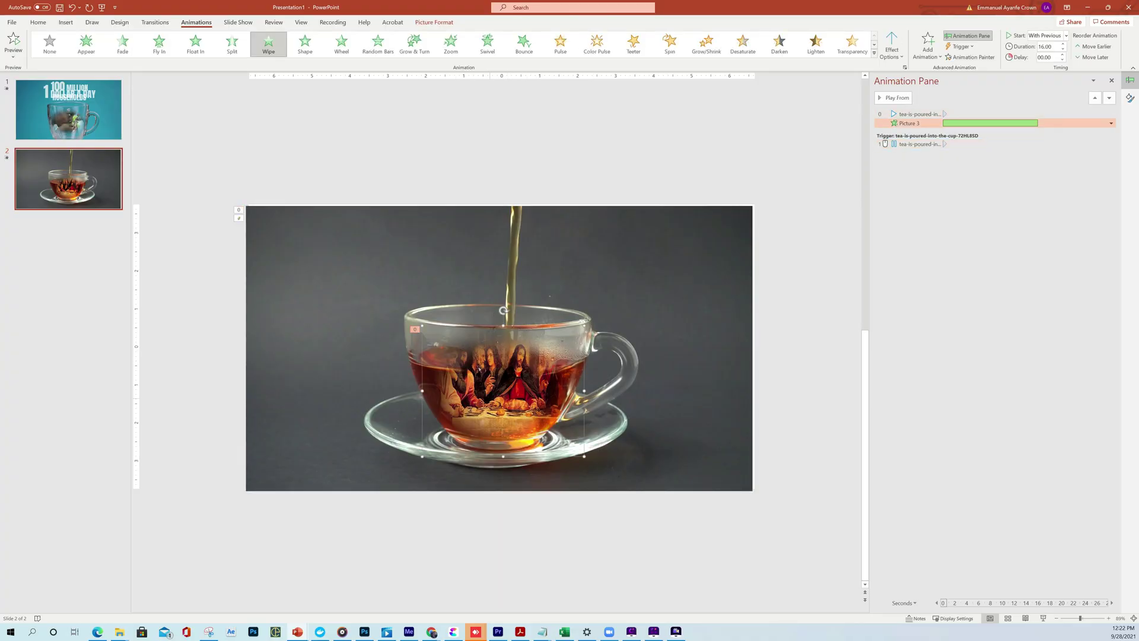